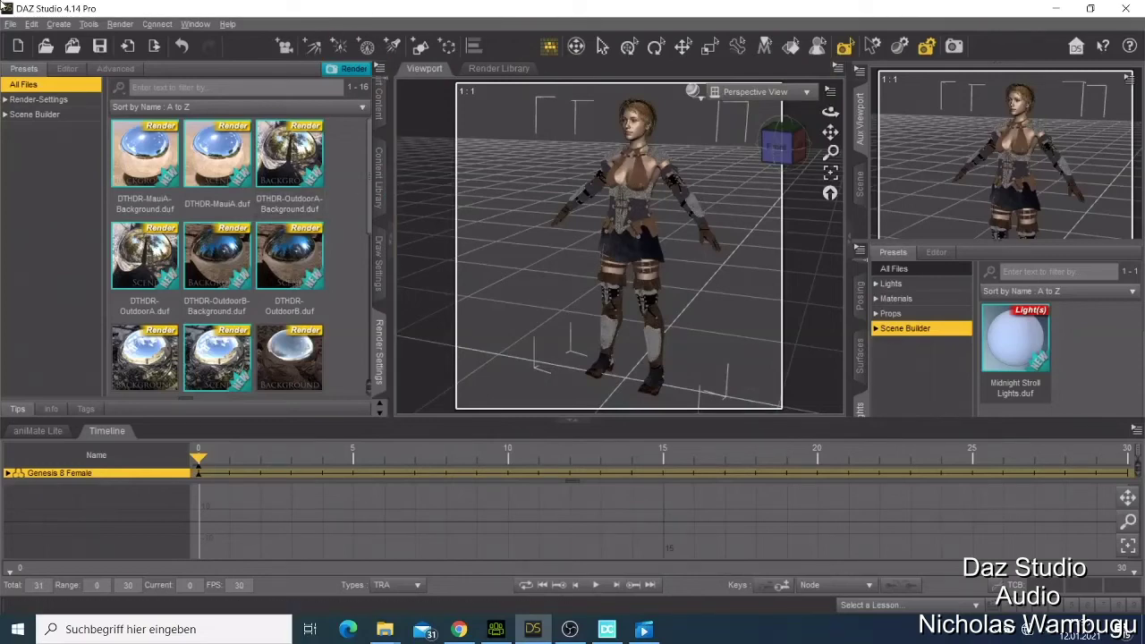
# Browse the render settings presets, Content Library folders and Smart Content categories
pyautogui.click(39, 99)
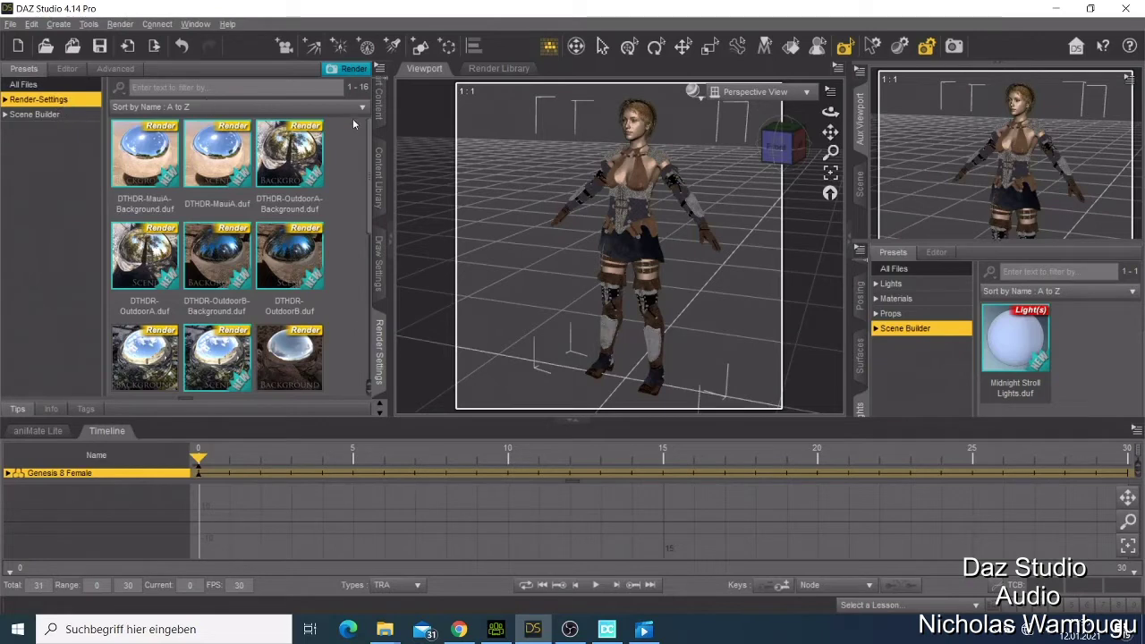
pyautogui.click(380, 161)
pyautogui.click(379, 116)
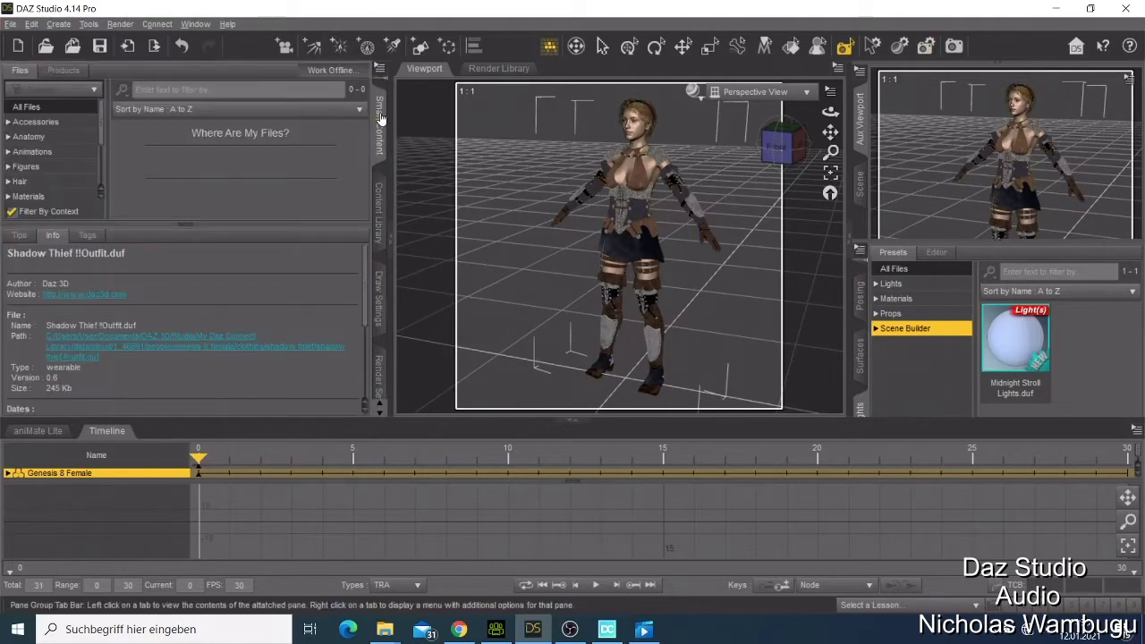
pyautogui.click(380, 353)
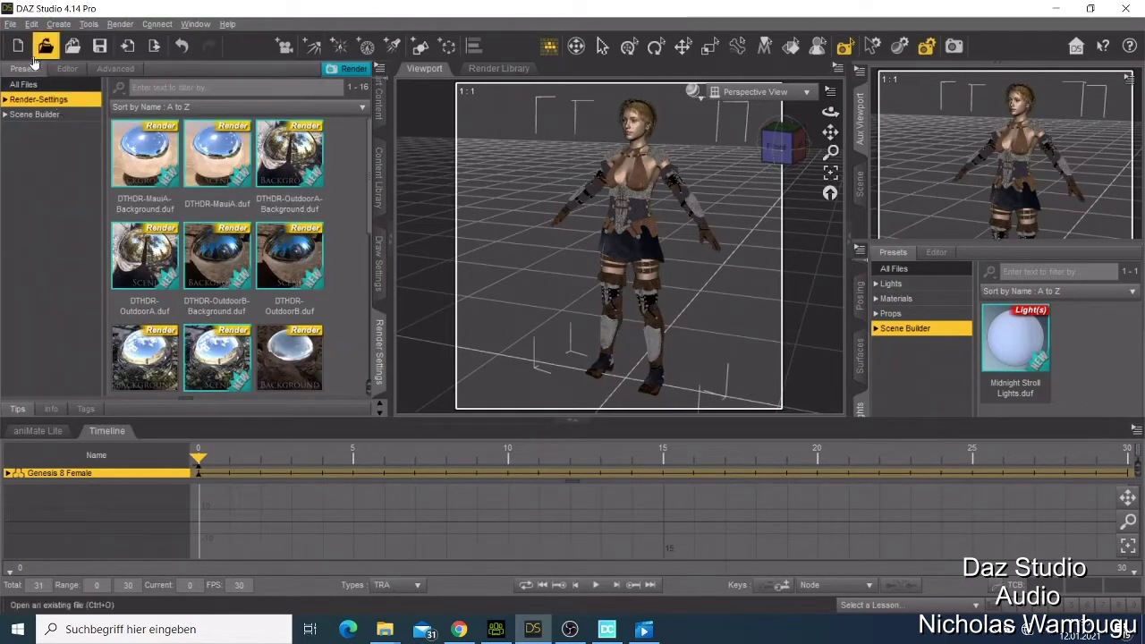
pyautogui.click(379, 166)
pyautogui.click(380, 117)
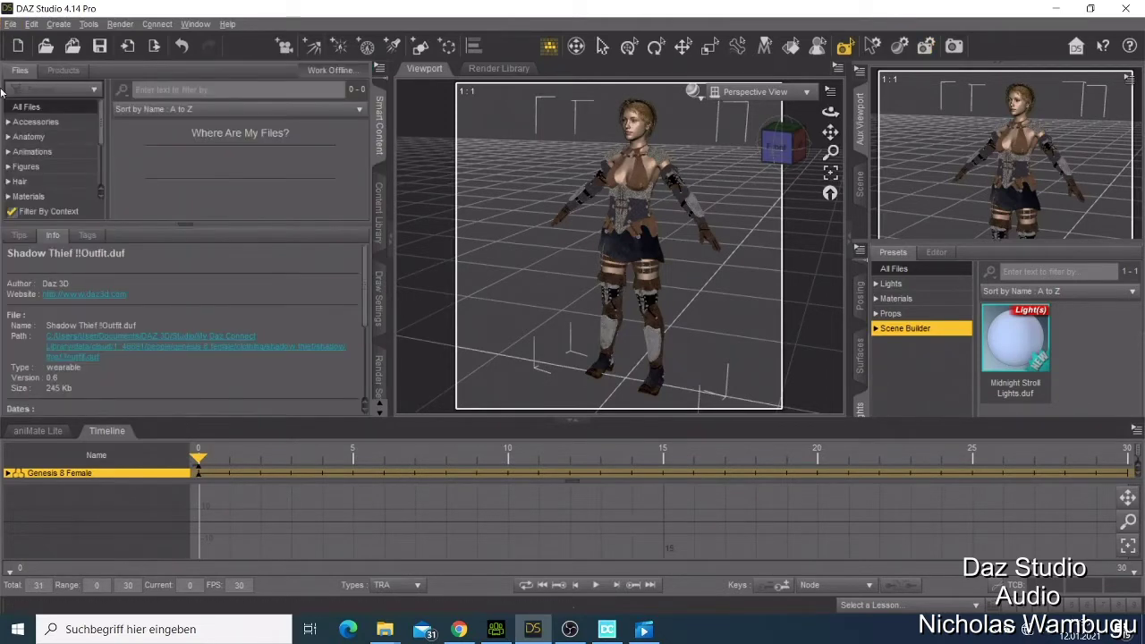
# Look through the Smart Content Anatomy and Animations categories
pyautogui.scroll(-2, 48, 158)
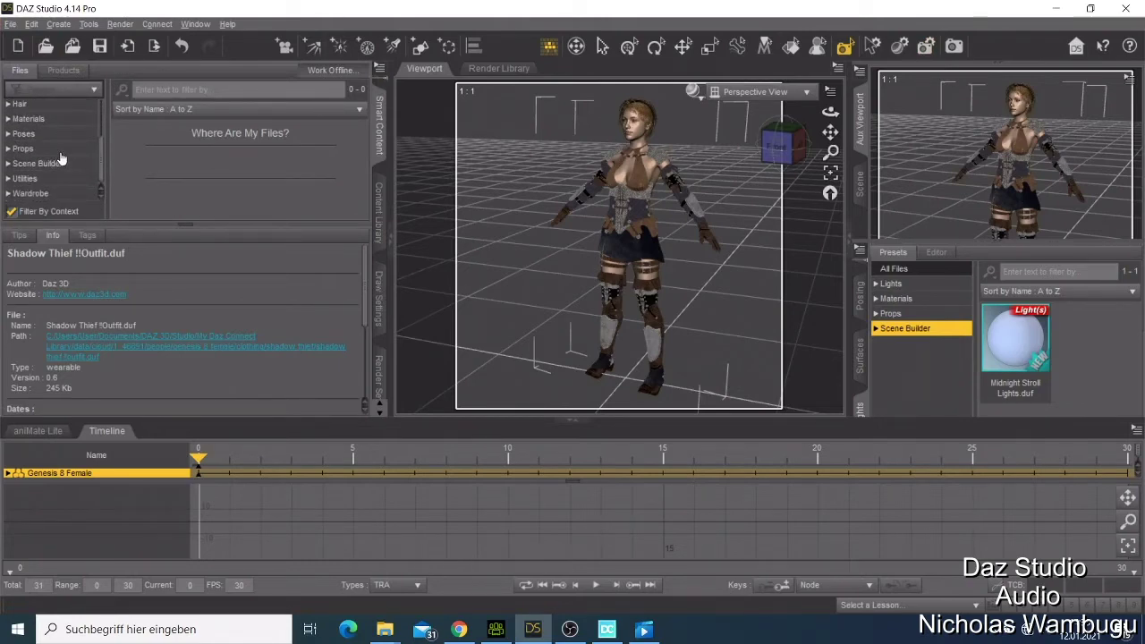
pyautogui.scroll(2, 54, 157)
pyautogui.click(31, 137)
pyautogui.click(32, 152)
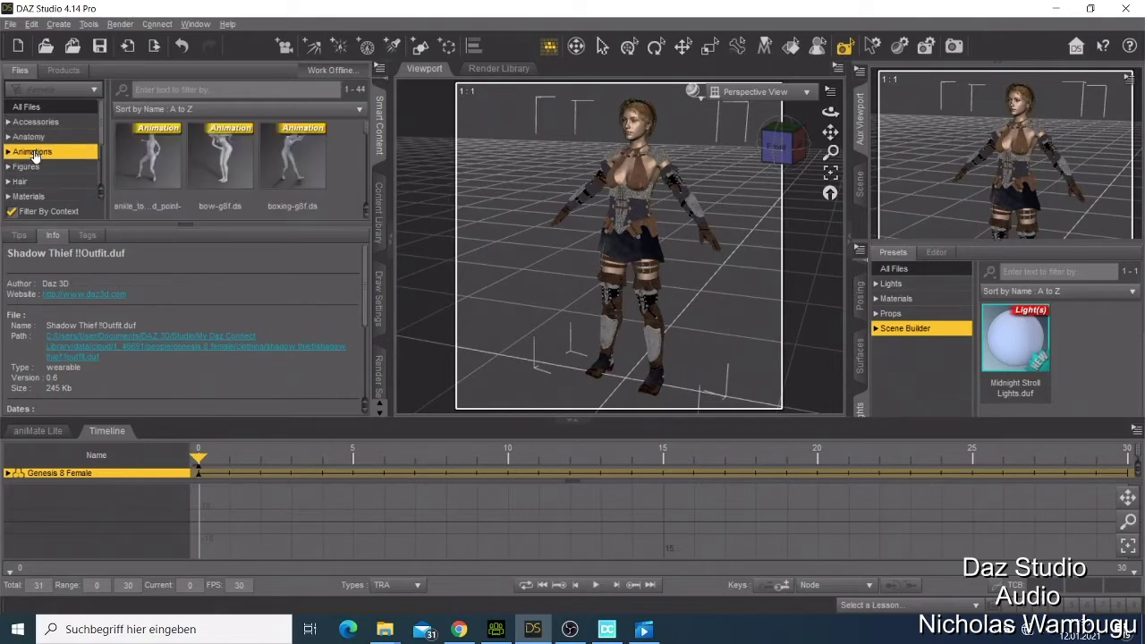
pyautogui.scroll(-2, 37, 161)
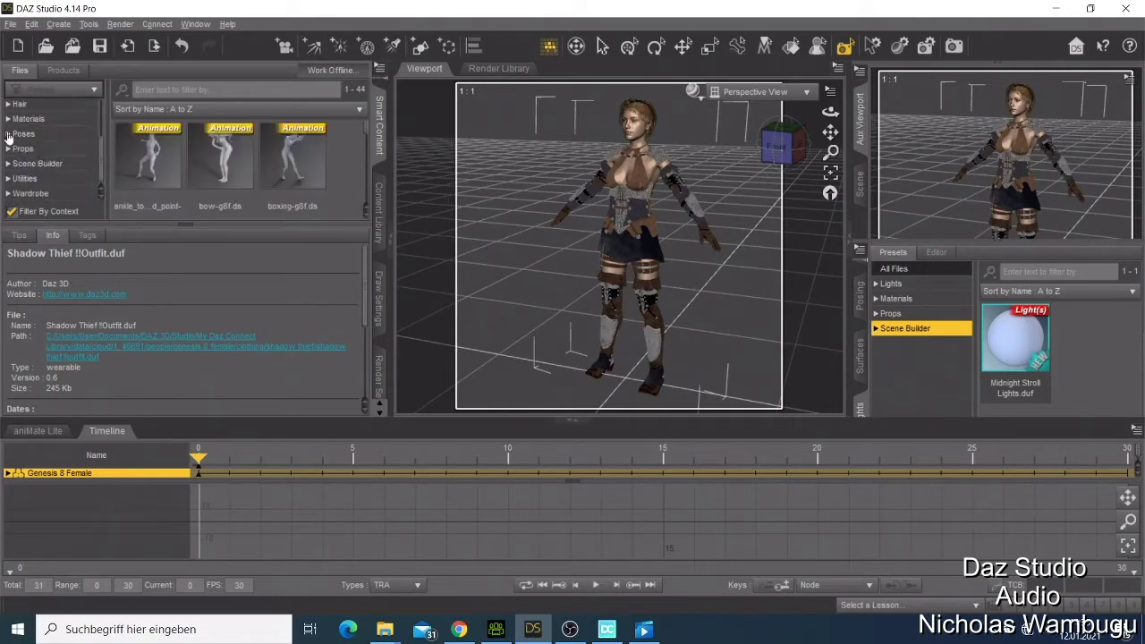
pyautogui.scroll(2, 55, 188)
pyautogui.scroll(-2, 54, 181)
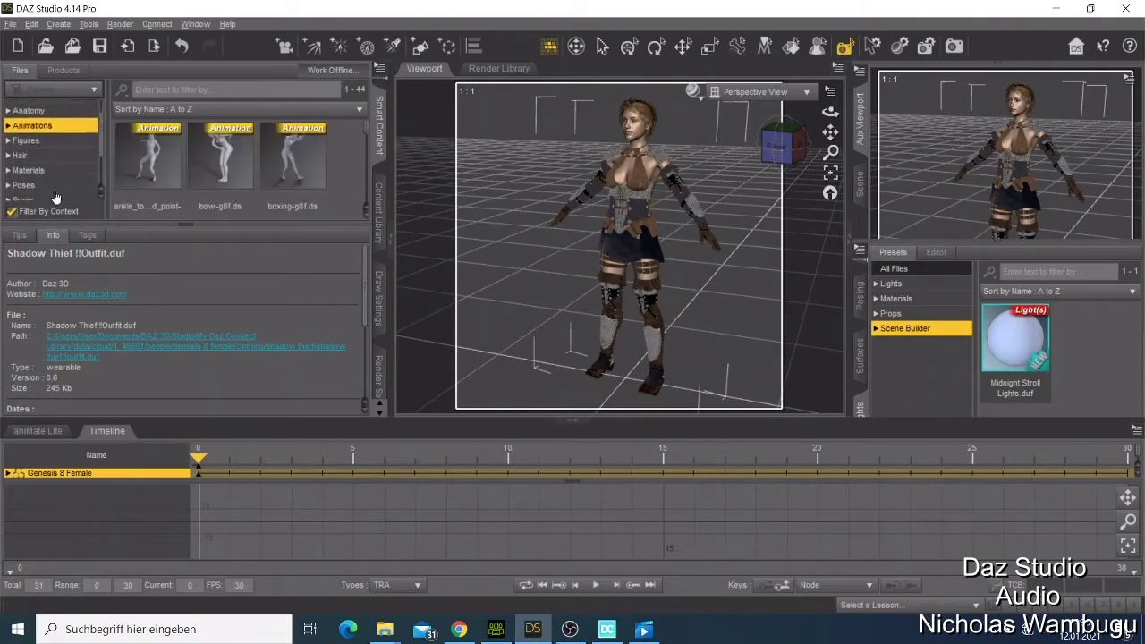
# Load 'Ready to Render - Fiery Genesis 2.duf' from Genesis Starter Essentials, discarding the unsaved scene
pyautogui.click(57, 76)
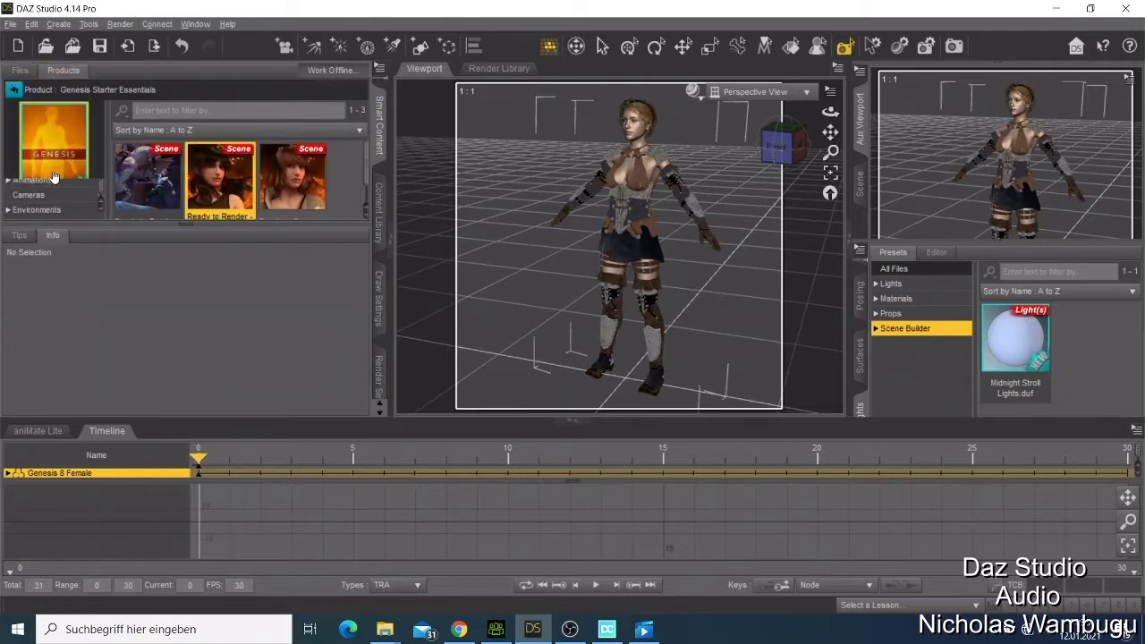
pyautogui.click(189, 229)
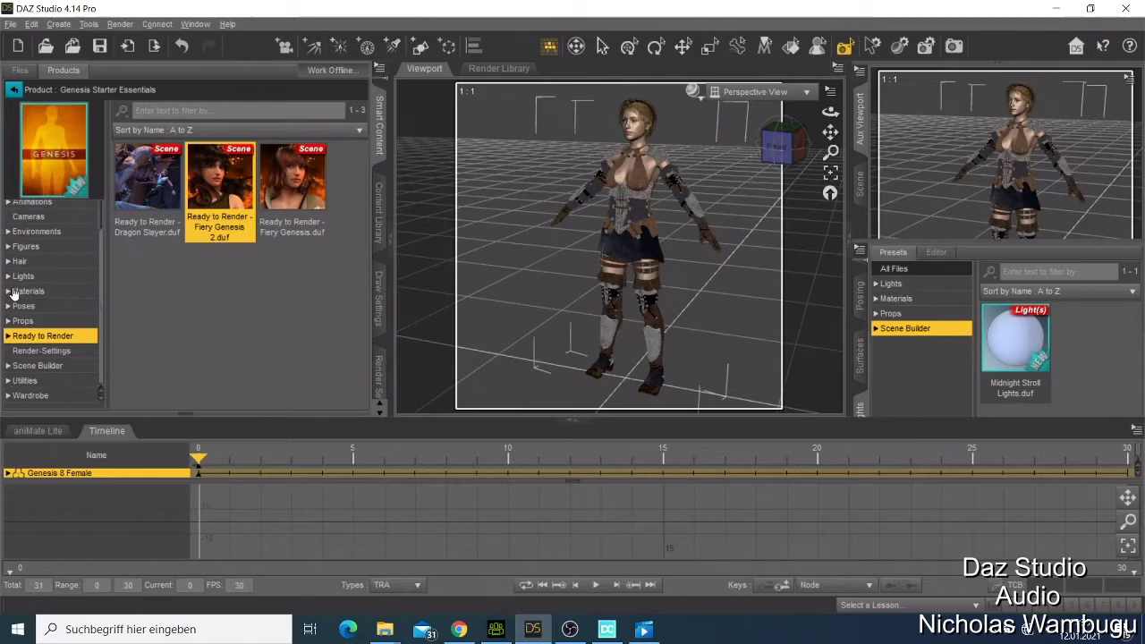
pyautogui.doubleClick(235, 198)
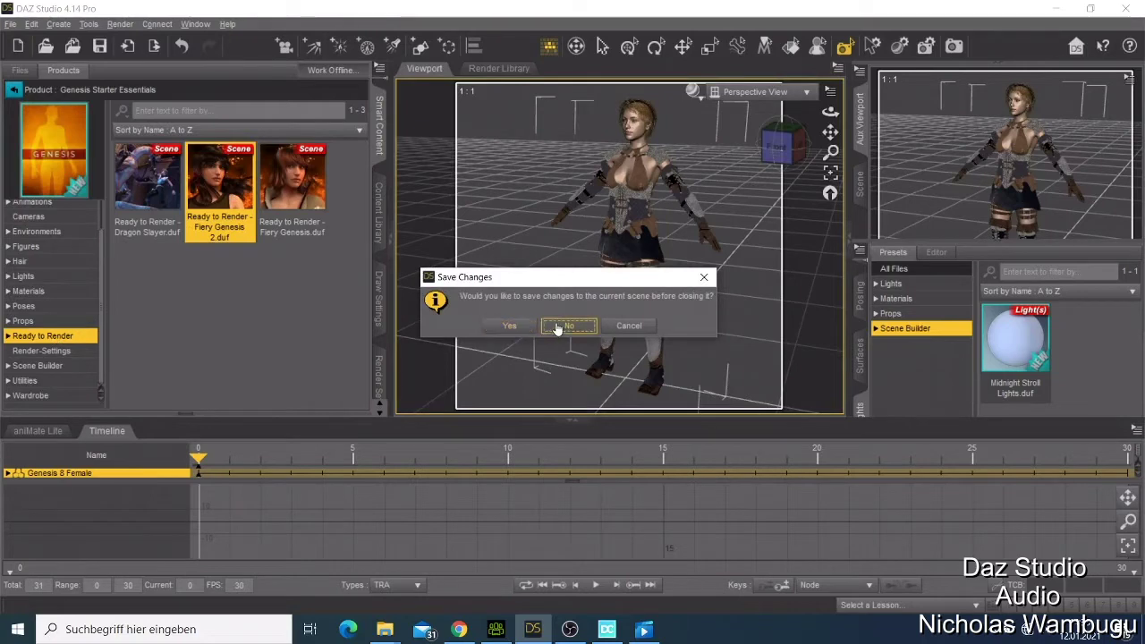
pyautogui.click(556, 324)
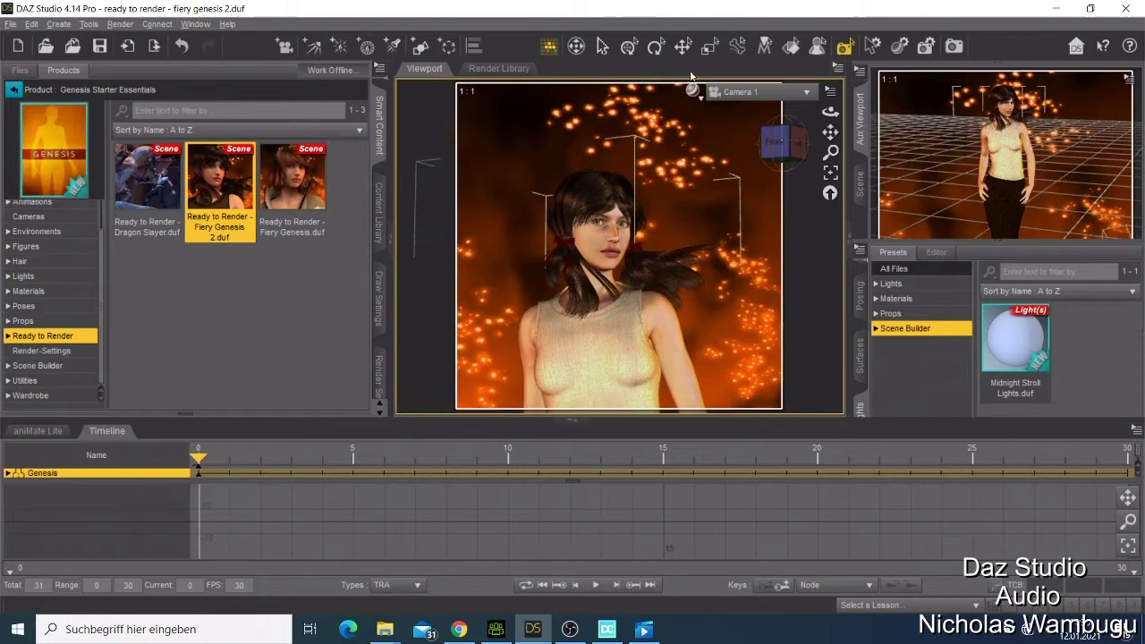
# Select Genesis with the Translate tool, then orbit, zoom out and pan to show her full body
pyautogui.click(683, 46)
pyautogui.click(624, 338)
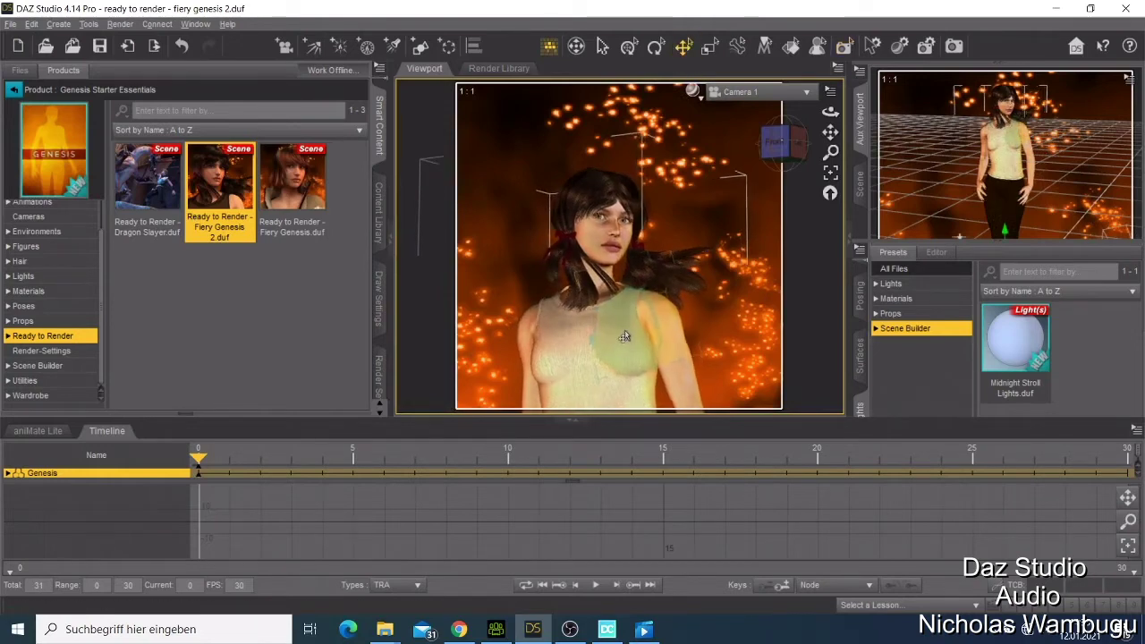
pyautogui.moveTo(830, 112); pyautogui.dragTo(745, 188)
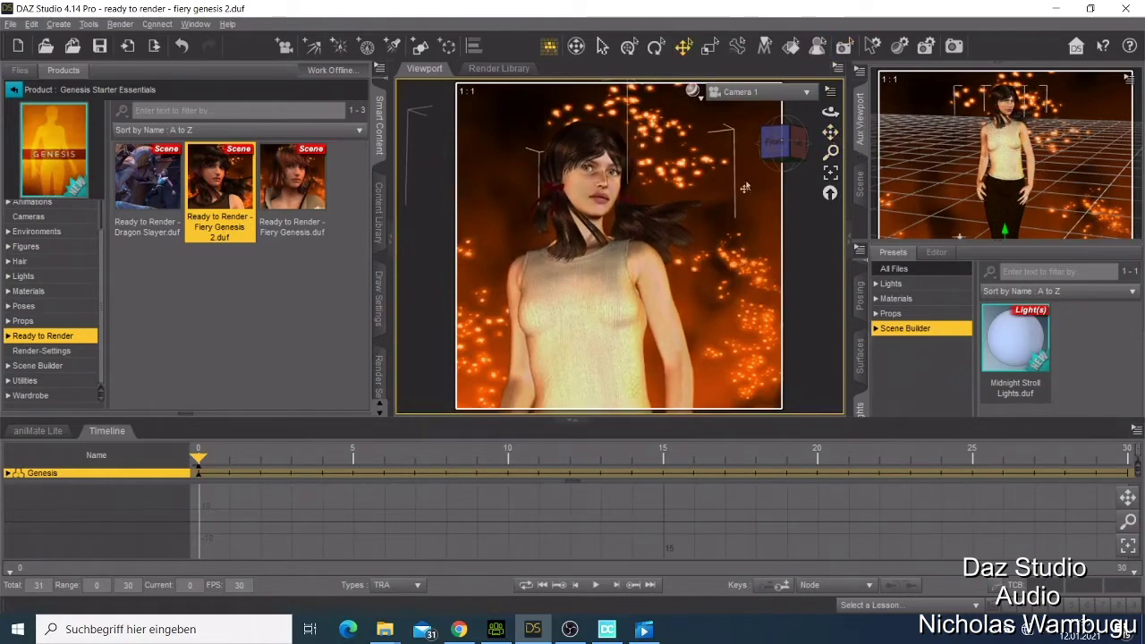
pyautogui.scroll(-3, 698, 253)
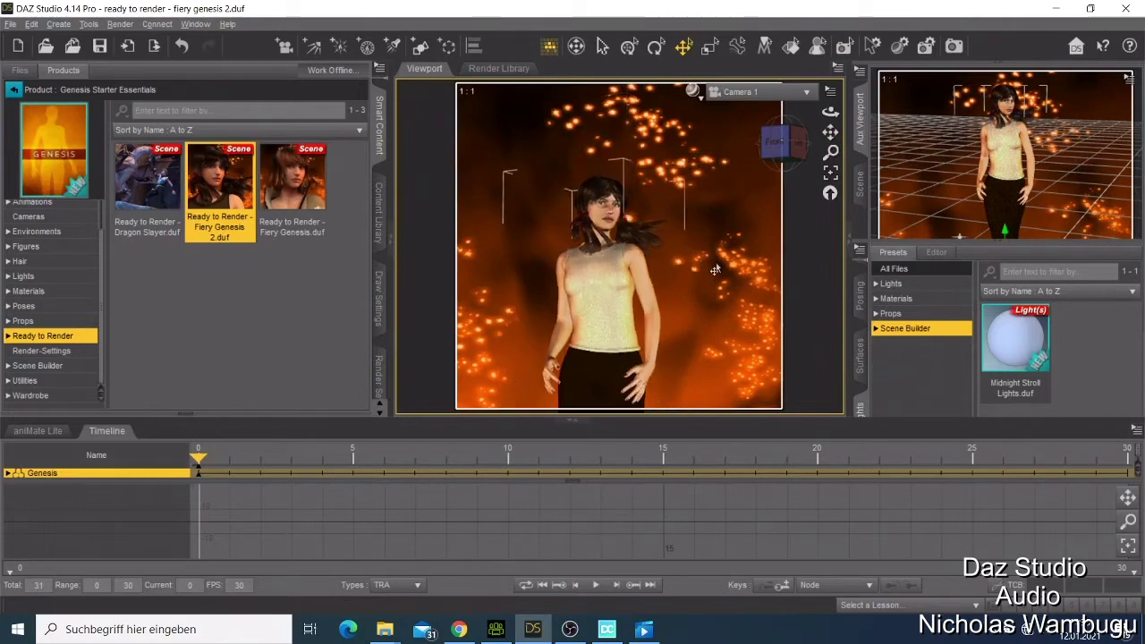
pyautogui.scroll(-1, 715, 270)
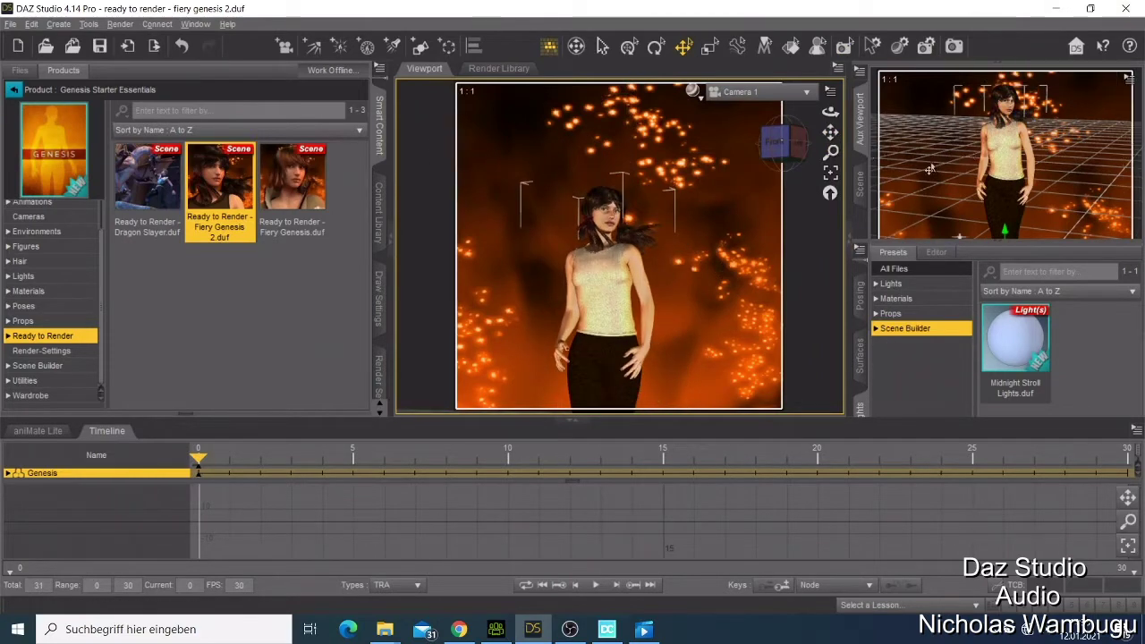
pyautogui.moveTo(831, 132); pyautogui.dragTo(755, 359)
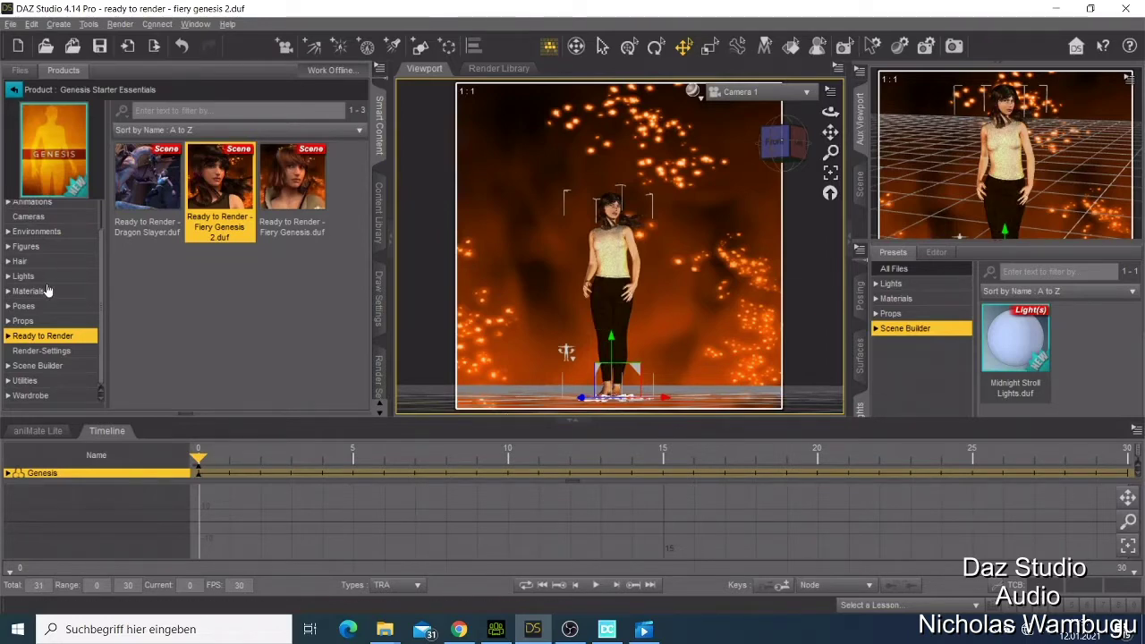
# Open the Genesis Starter Essentials Animations and apply ankle_touch_and_point to the figure
pyautogui.scroll(1, 47, 291)
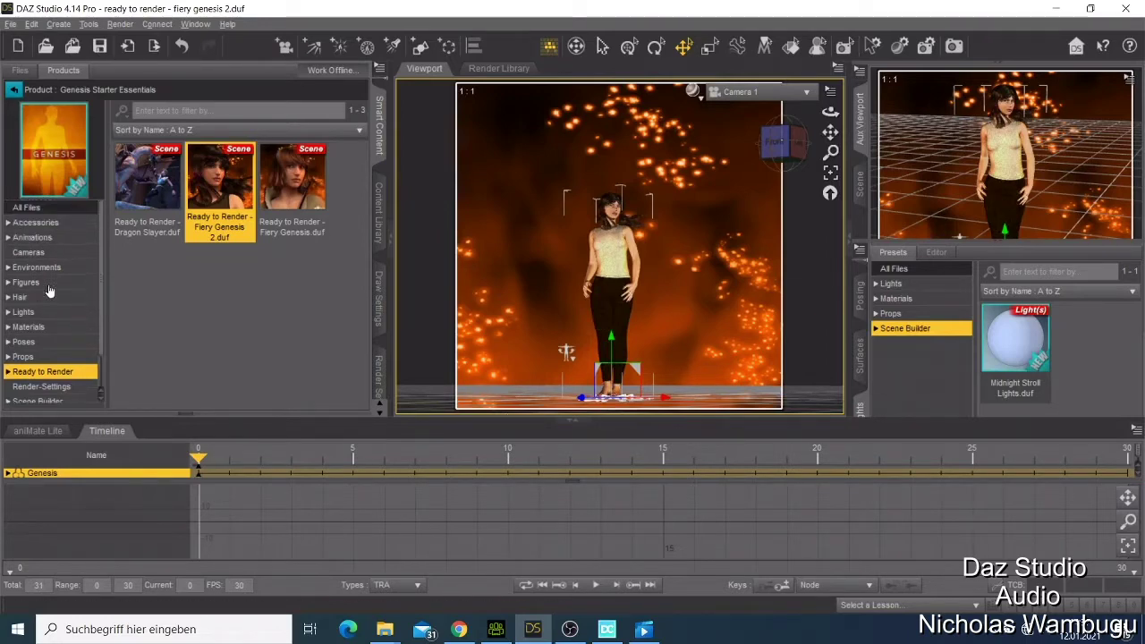
pyautogui.click(18, 71)
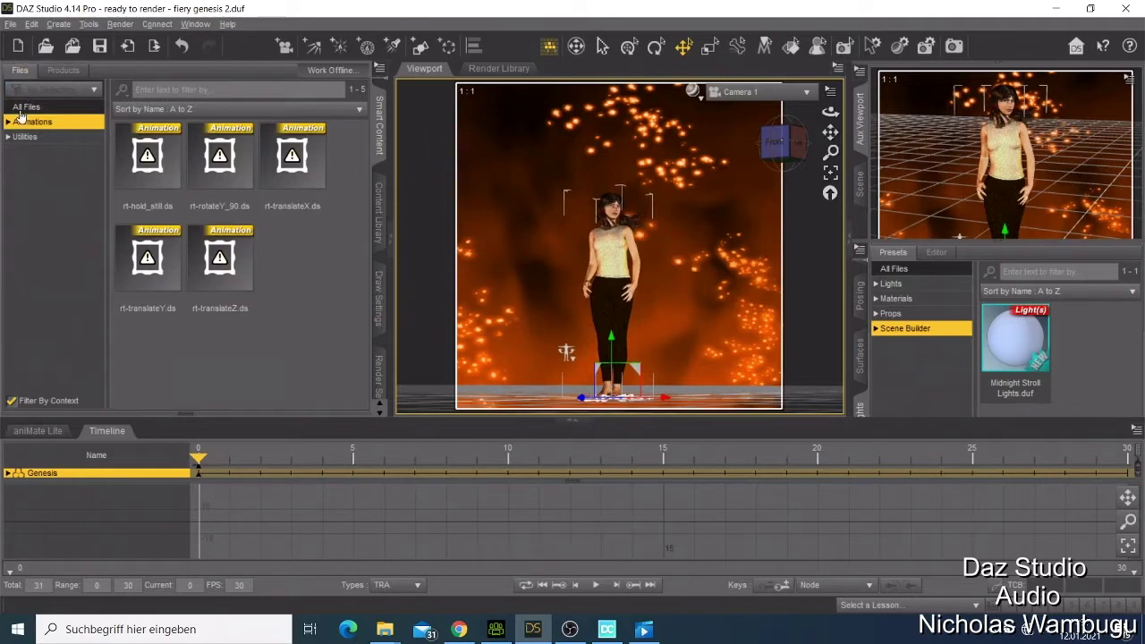
pyautogui.click(63, 71)
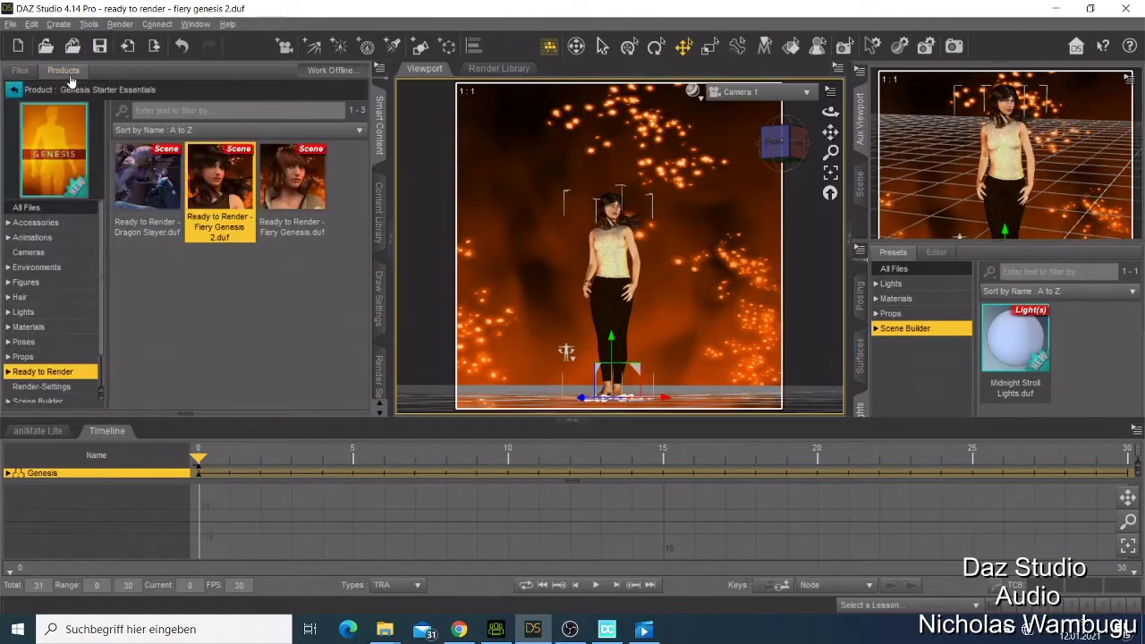
pyautogui.click(39, 239)
pyautogui.doubleClick(145, 197)
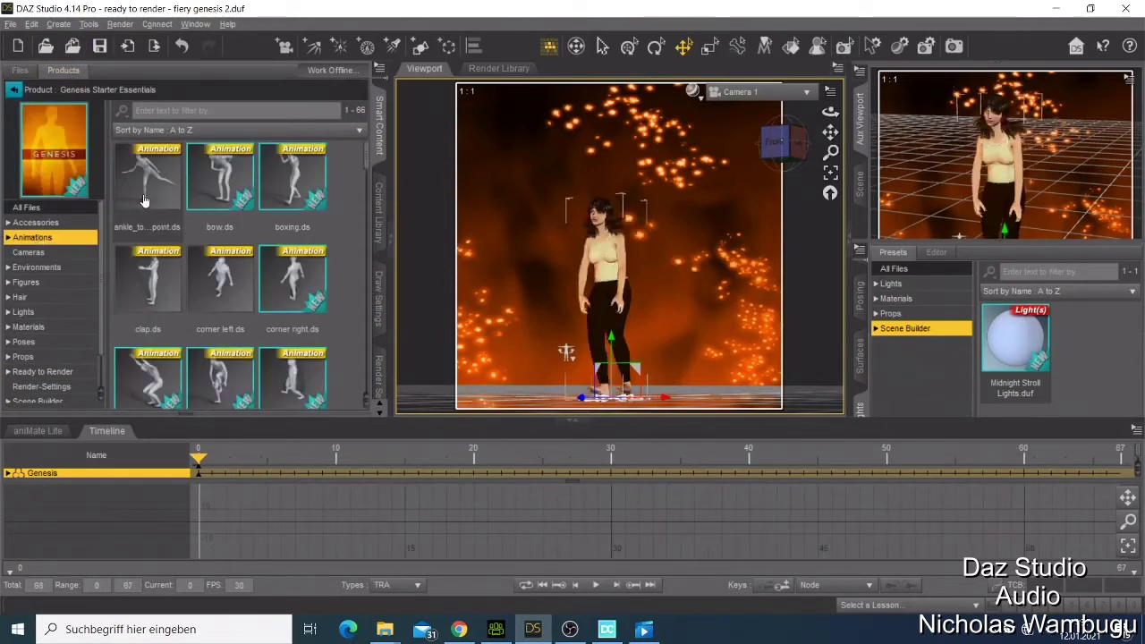
# Try the bow, boxing, clap, corner left and corner right animations, ending with crouch_and_jump
pyautogui.moveTo(145, 197)
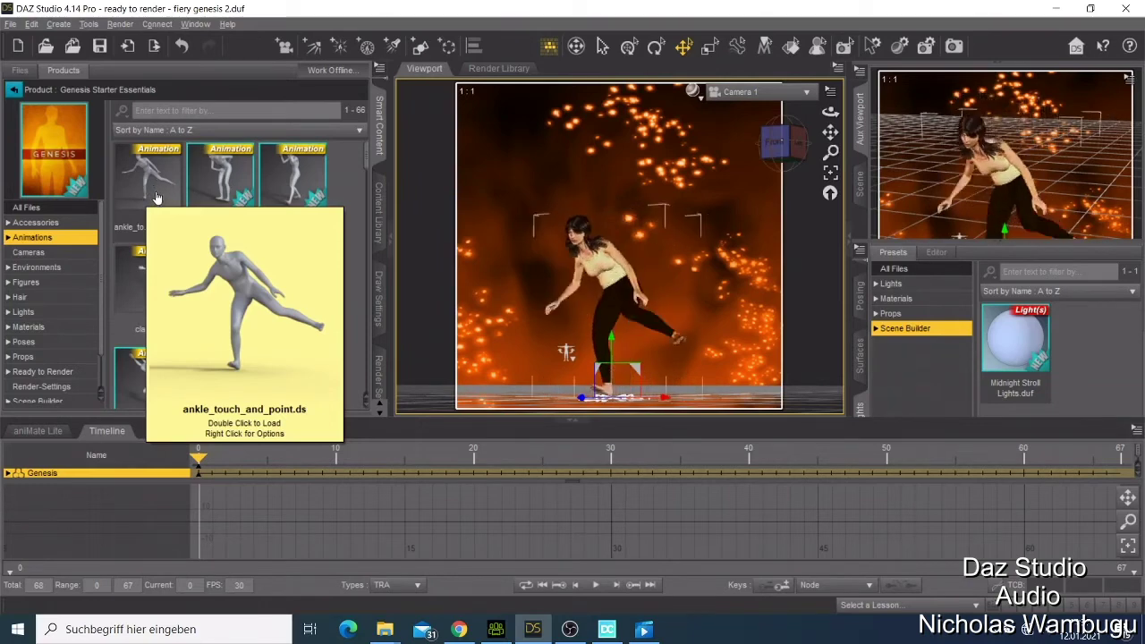
pyautogui.doubleClick(230, 197)
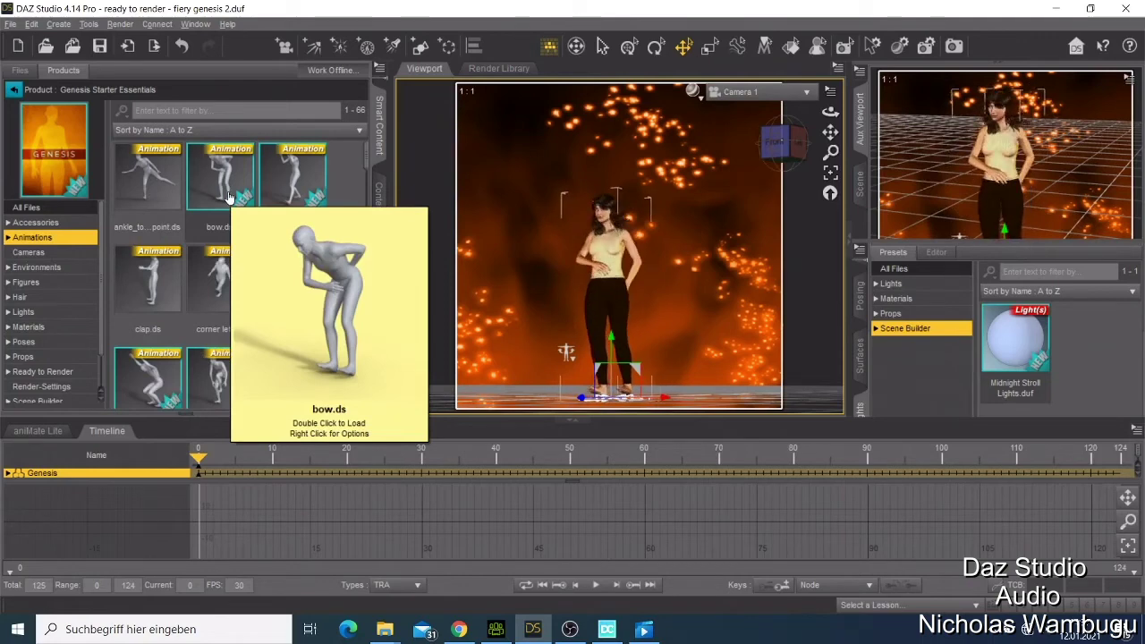
pyautogui.doubleClick(286, 184)
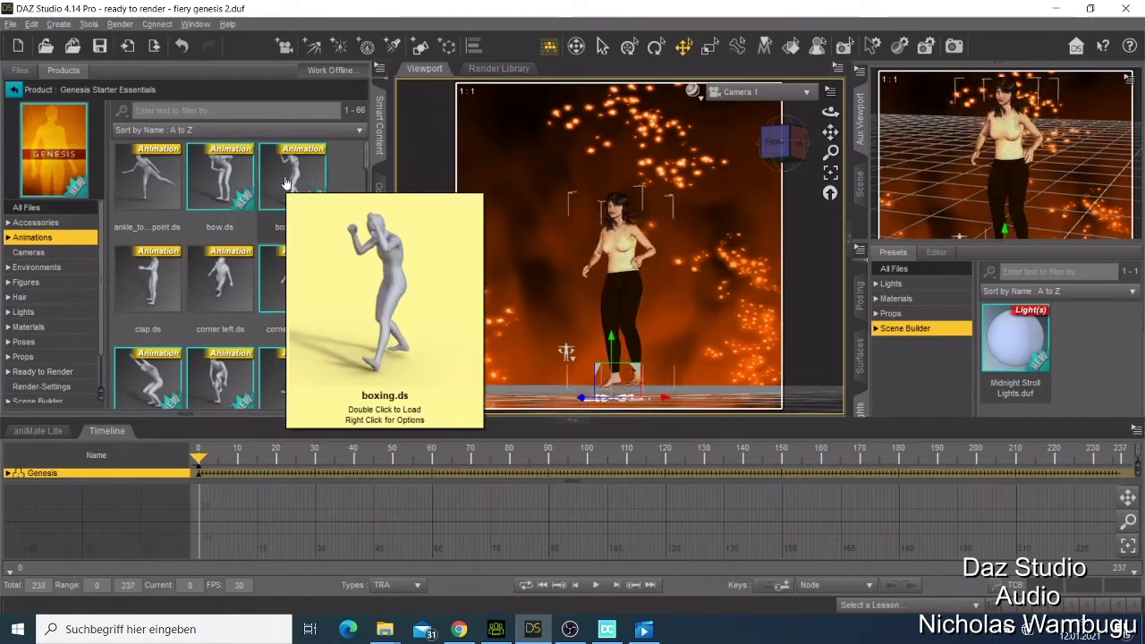
pyautogui.doubleClick(157, 279)
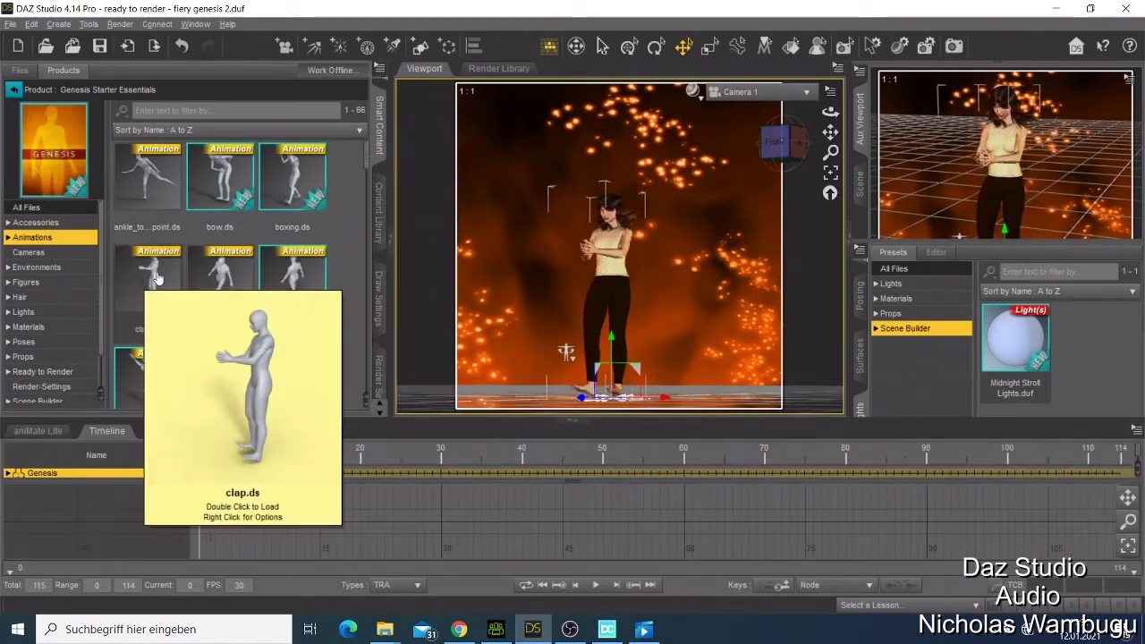
pyautogui.doubleClick(210, 281)
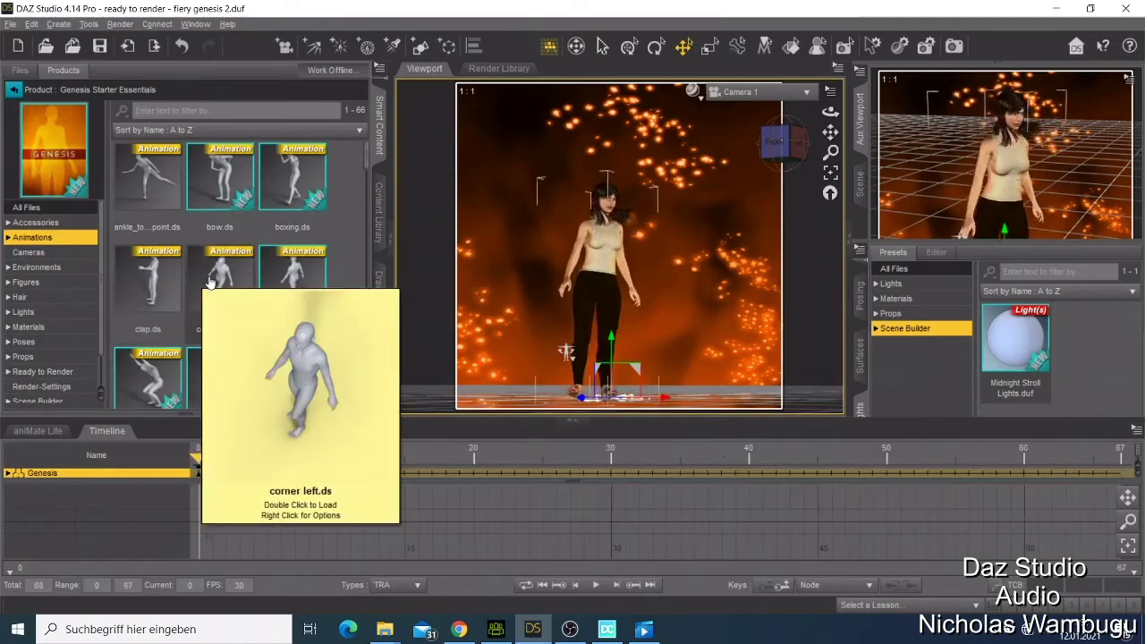
pyautogui.doubleClick(289, 268)
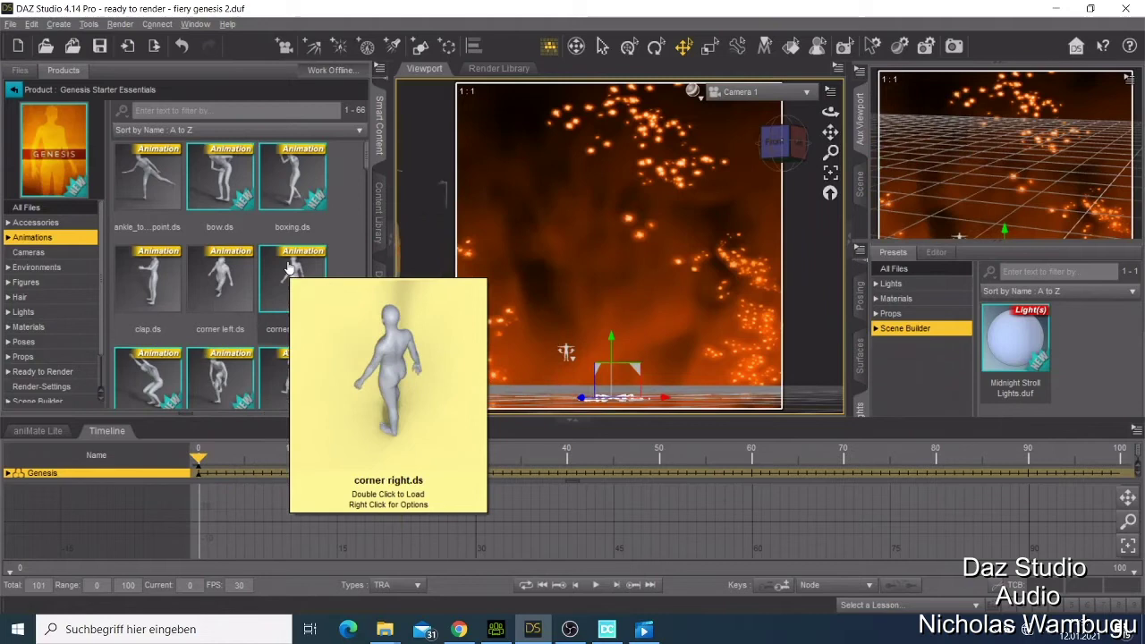
pyautogui.doubleClick(152, 358)
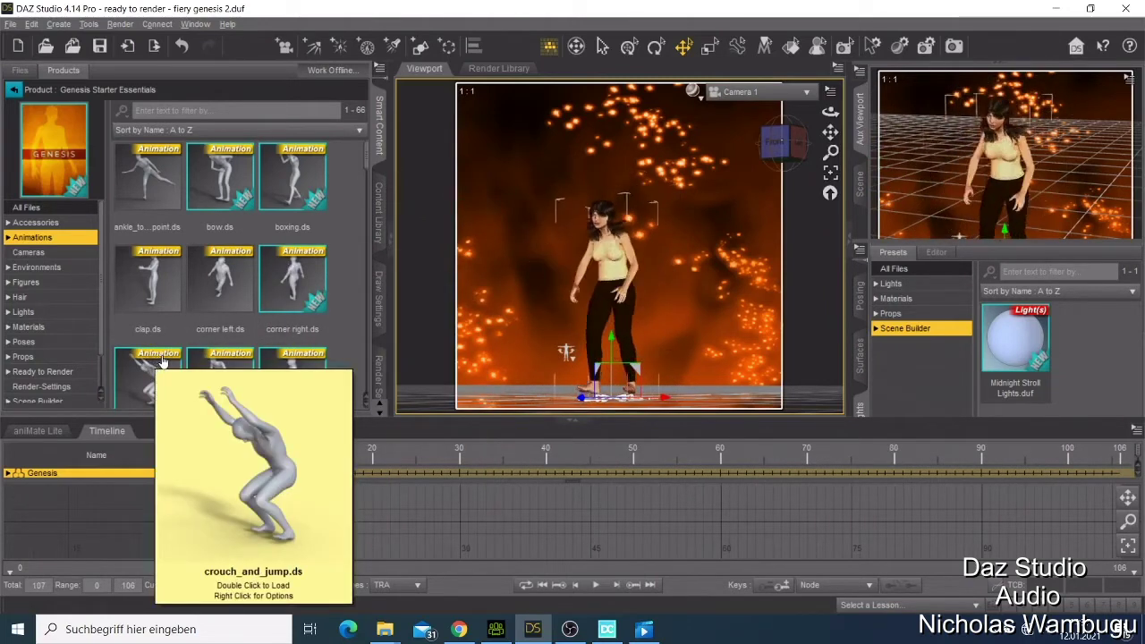
# Reapply crouch_and_jump to Genesis and play its 77-frame animation
pyautogui.doubleClick(162, 367)
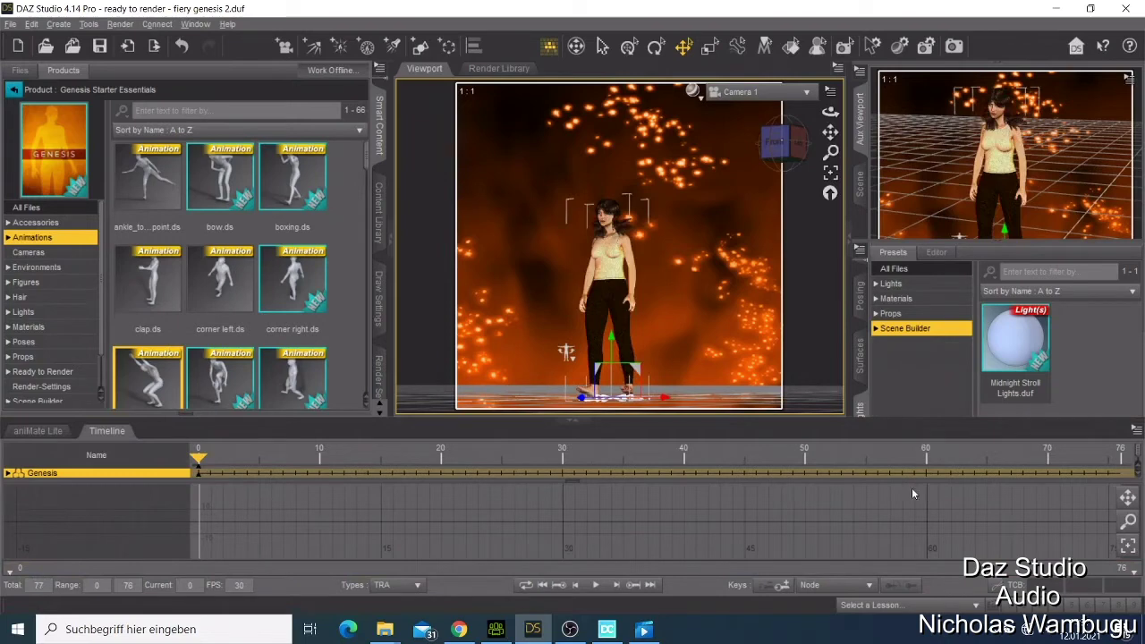
pyautogui.click(598, 586)
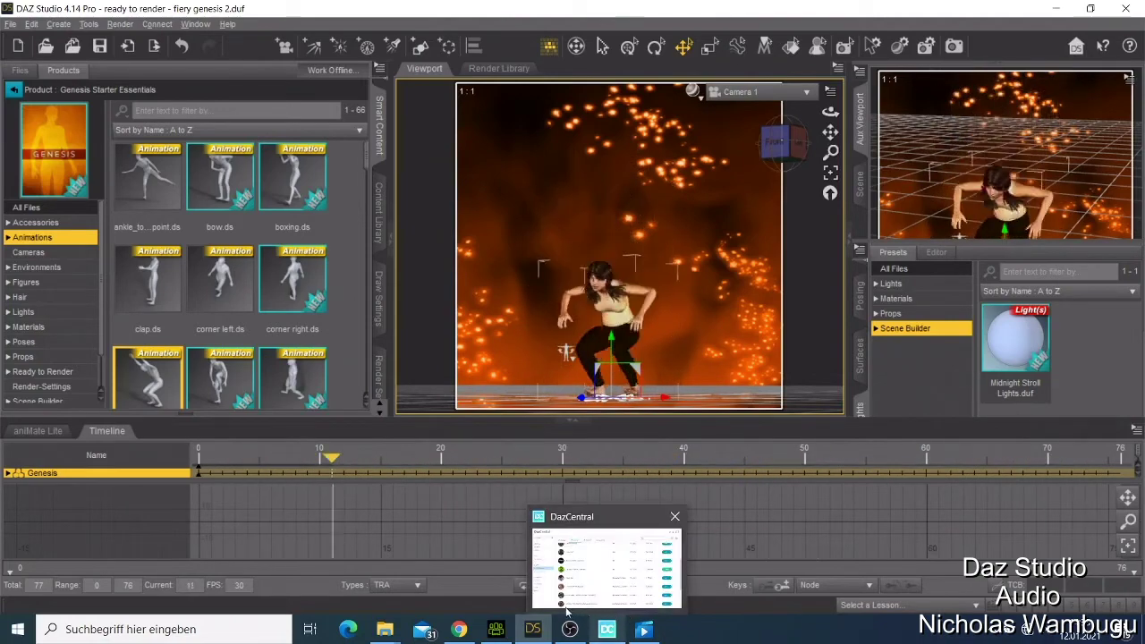
pyautogui.moveTo(499, 604)
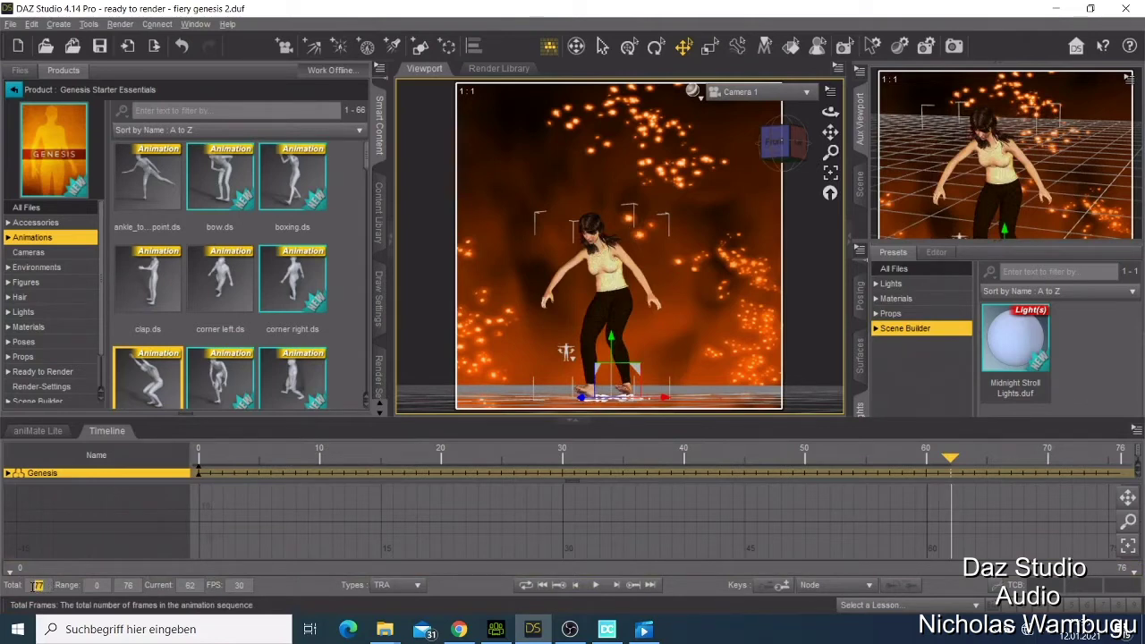
# Set the timeline total to 200 frames, play it, then stop and scrub back to frame 71
pyautogui.write('200')
pyautogui.press('Return')
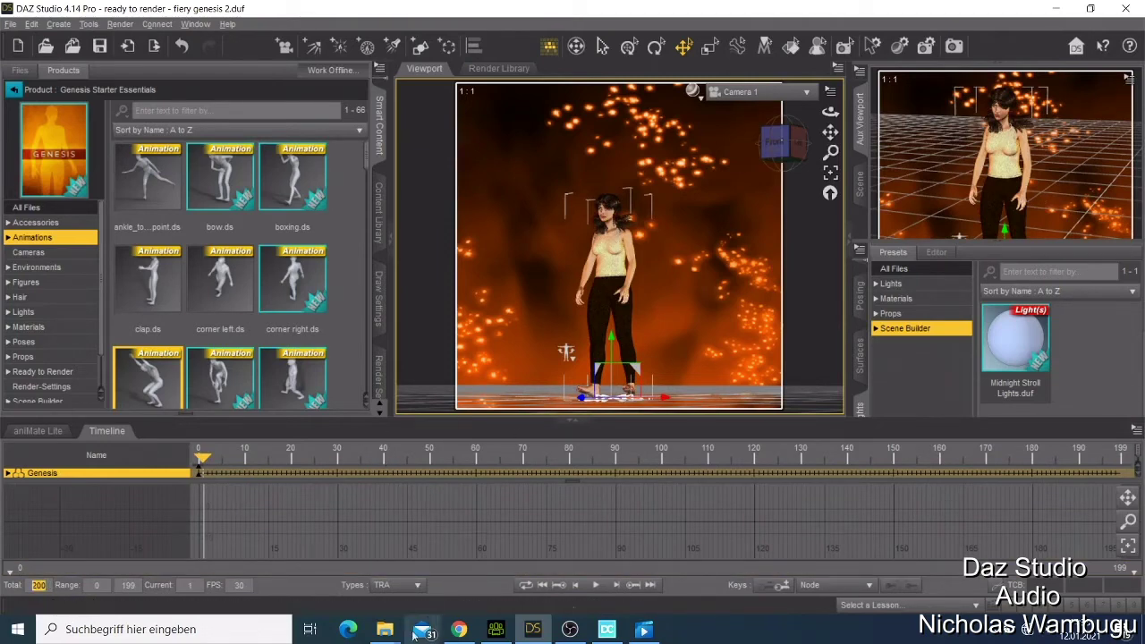
pyautogui.click(598, 587)
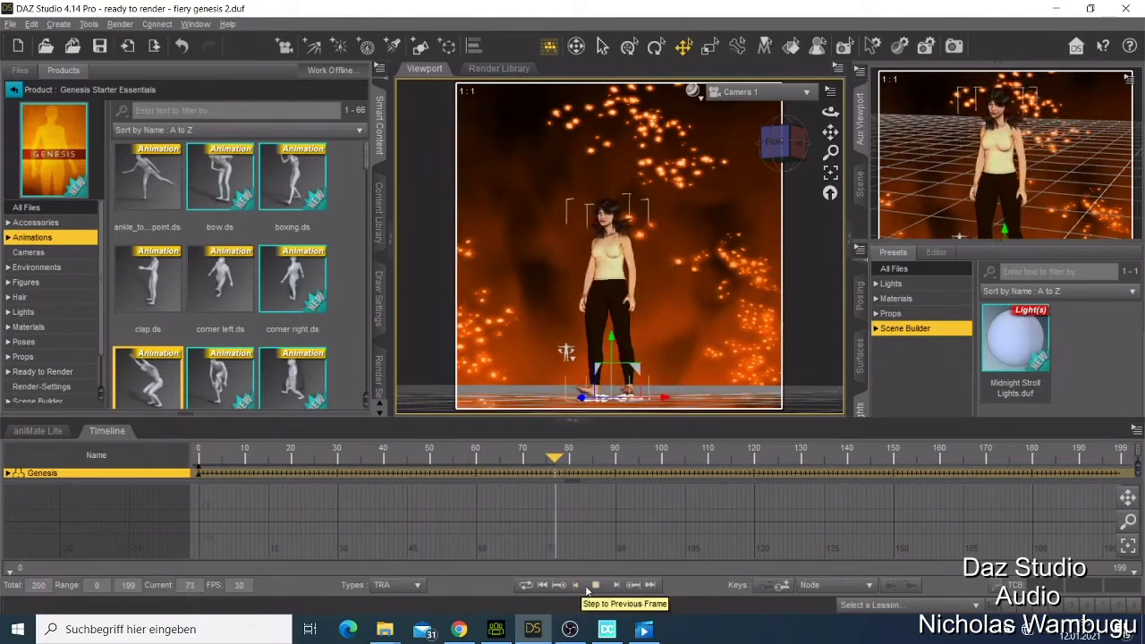
pyautogui.click(532, 467)
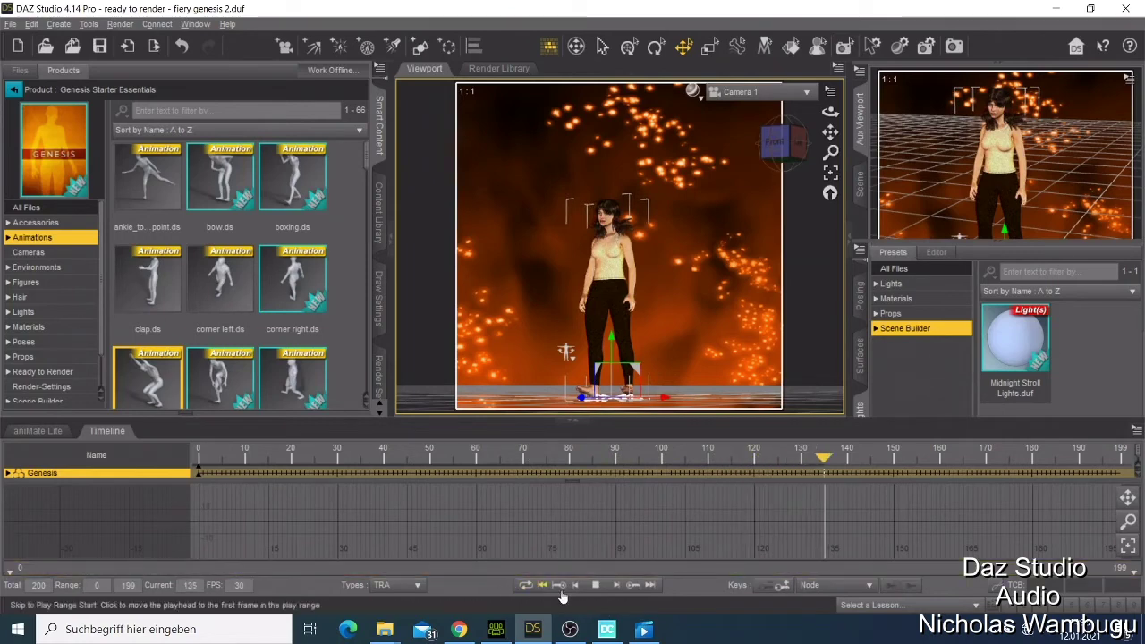
pyautogui.press('space')
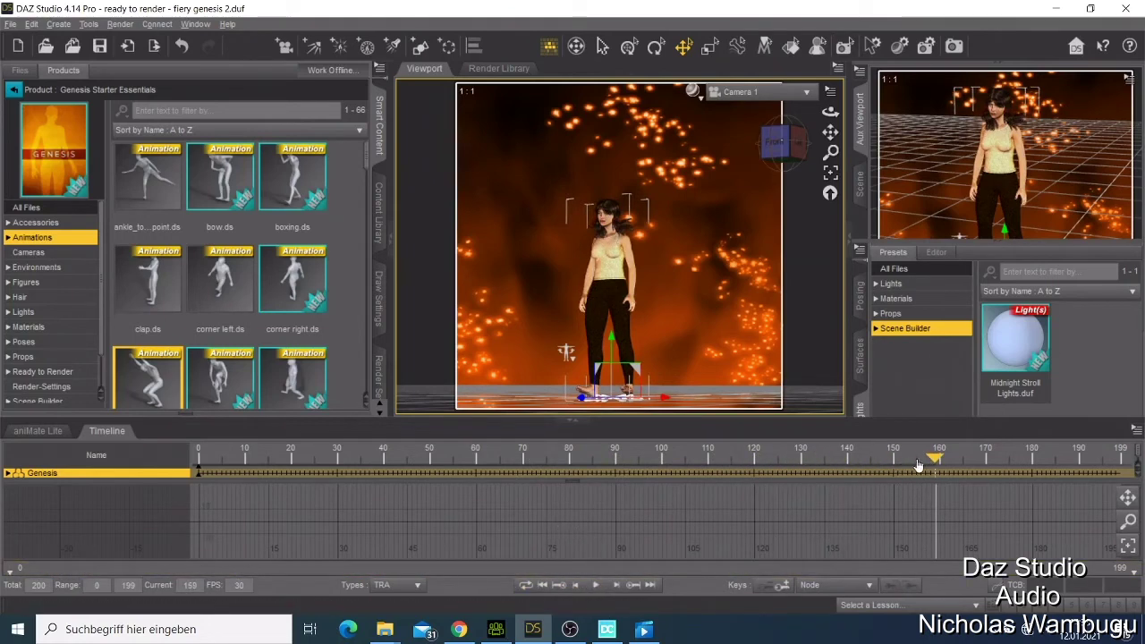
pyautogui.moveTo(726, 460); pyautogui.dragTo(544, 452)
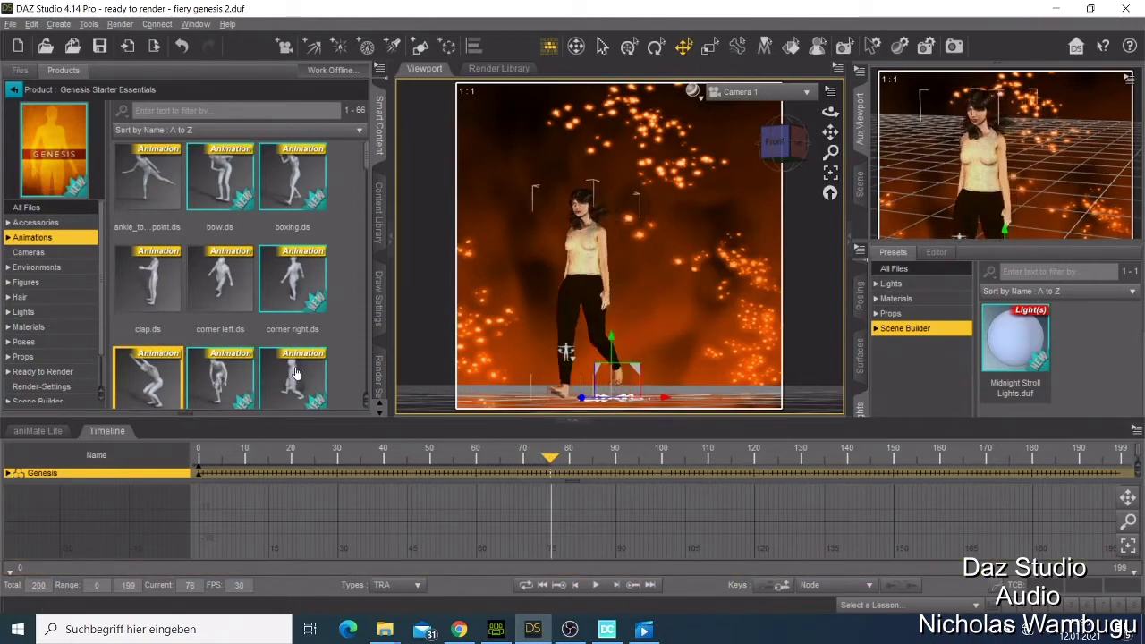
# Replay the walking motion, stop it, and scrub from frame 0 to frame 88
pyautogui.moveTo(294, 383)
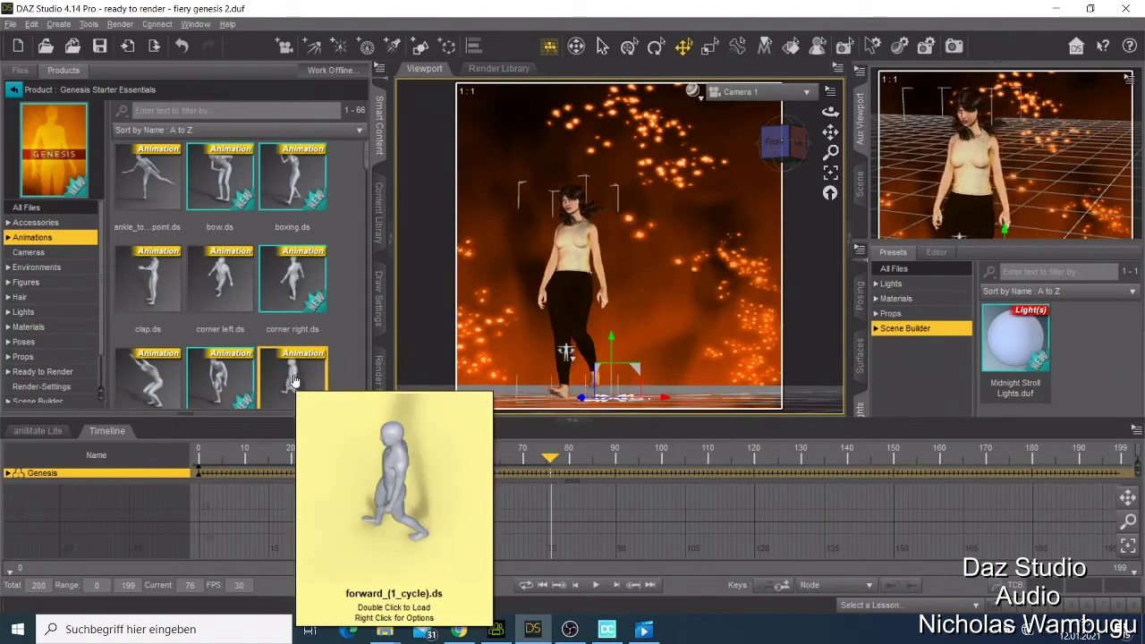
pyautogui.click(592, 589)
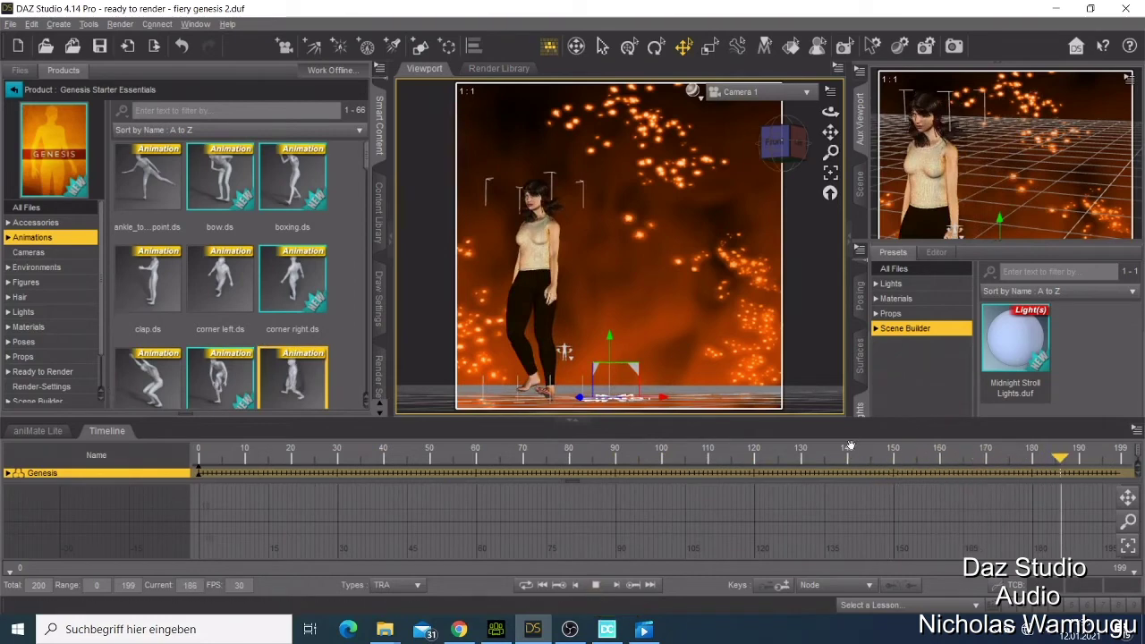
pyautogui.click(878, 467)
pyautogui.click(595, 584)
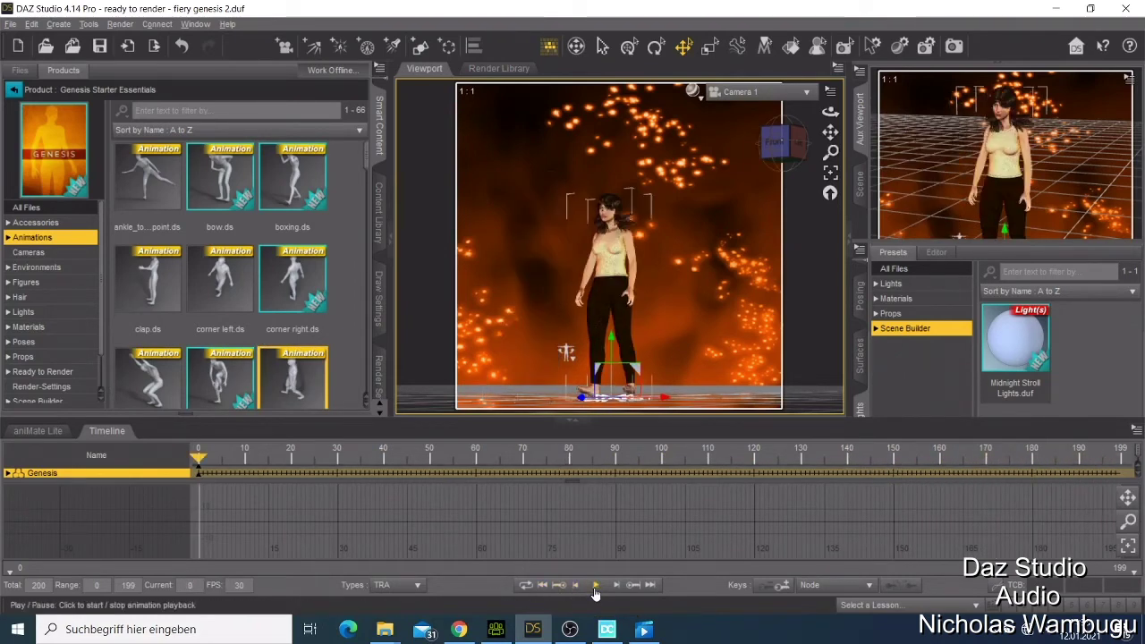
pyautogui.click(197, 452)
pyautogui.moveTo(200, 456); pyautogui.dragTo(700, 495)
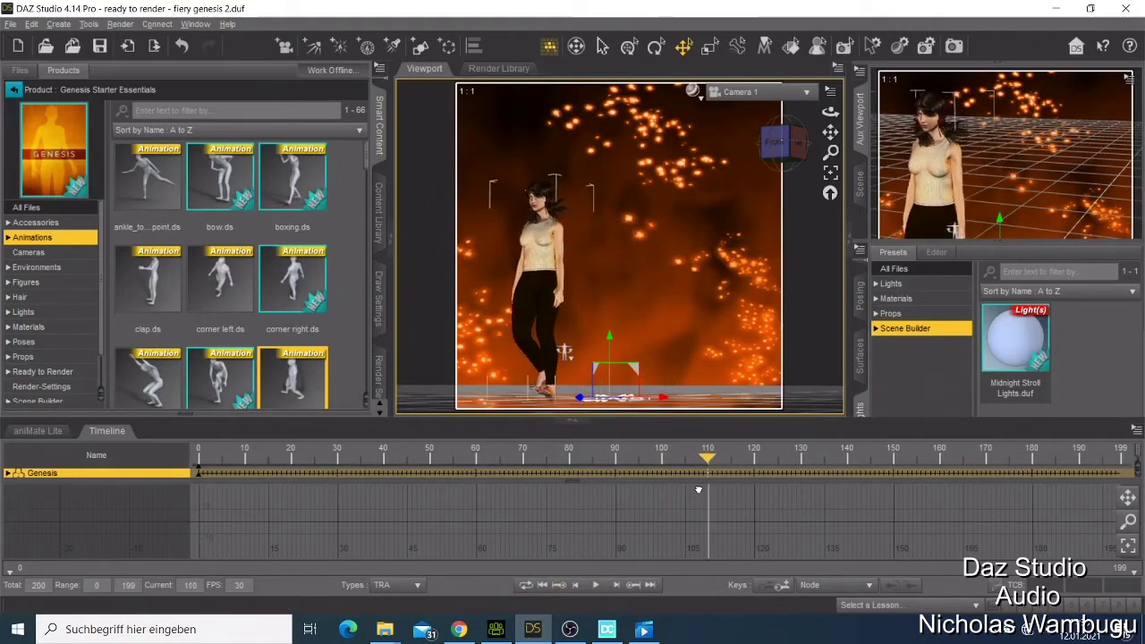
# Set the Total frame count to 110 and play the animation back
pyautogui.doubleClick(39, 585)
pyautogui.write('2')
pyautogui.press('Return')
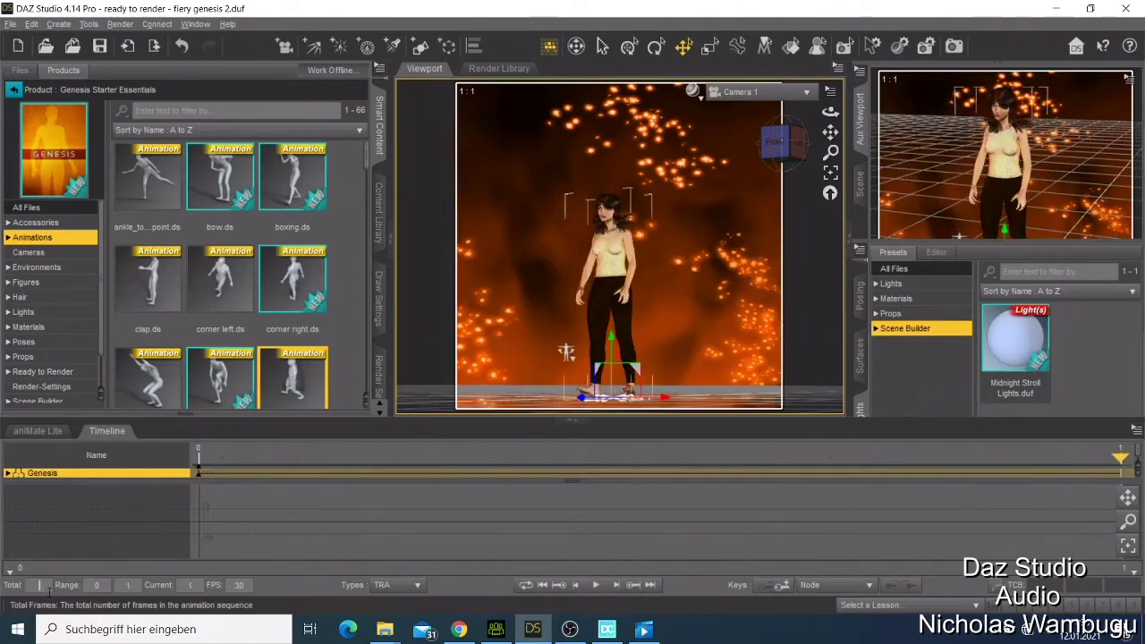
pyautogui.write('110')
pyautogui.press('Return')
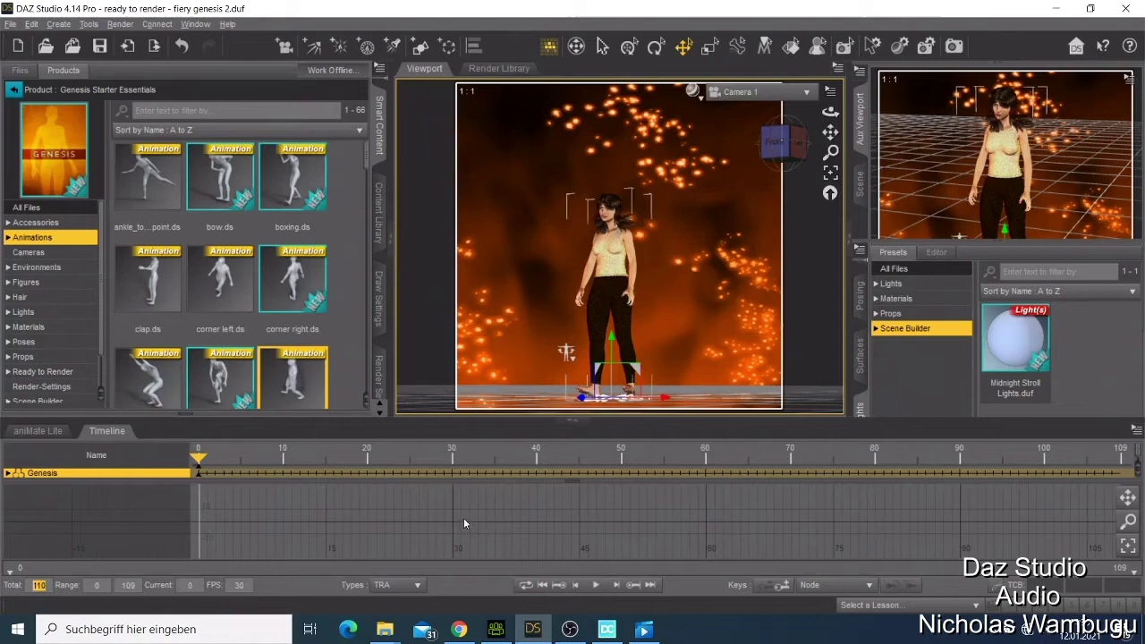
pyautogui.click(595, 585)
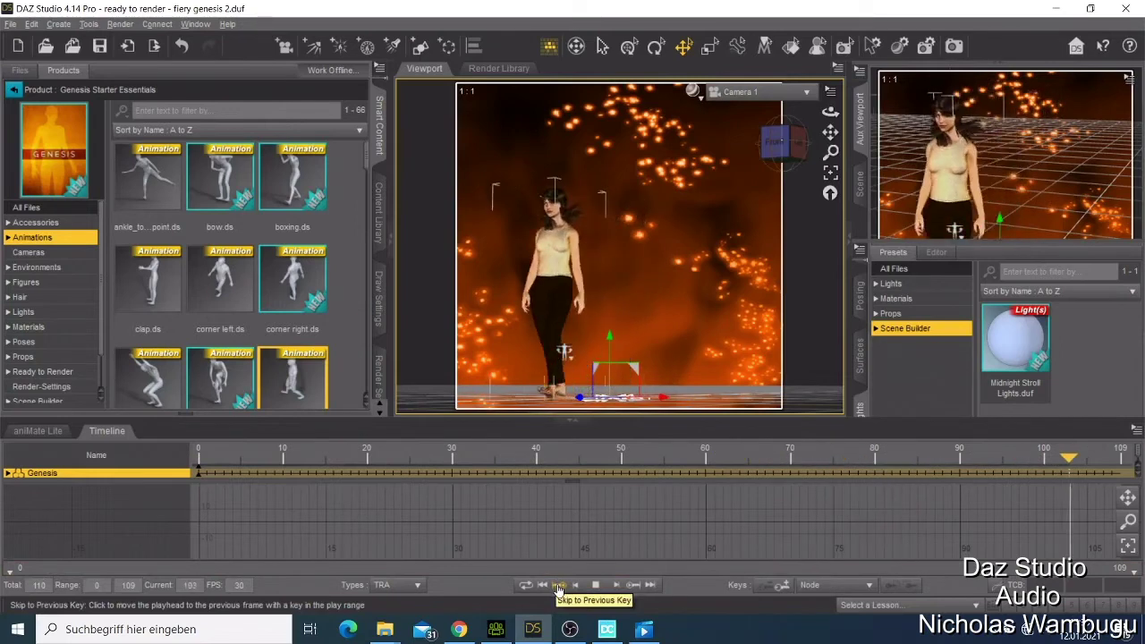
# Start a new empty scene with File > New, without saving changes
pyautogui.click(10, 23)
pyautogui.click(26, 34)
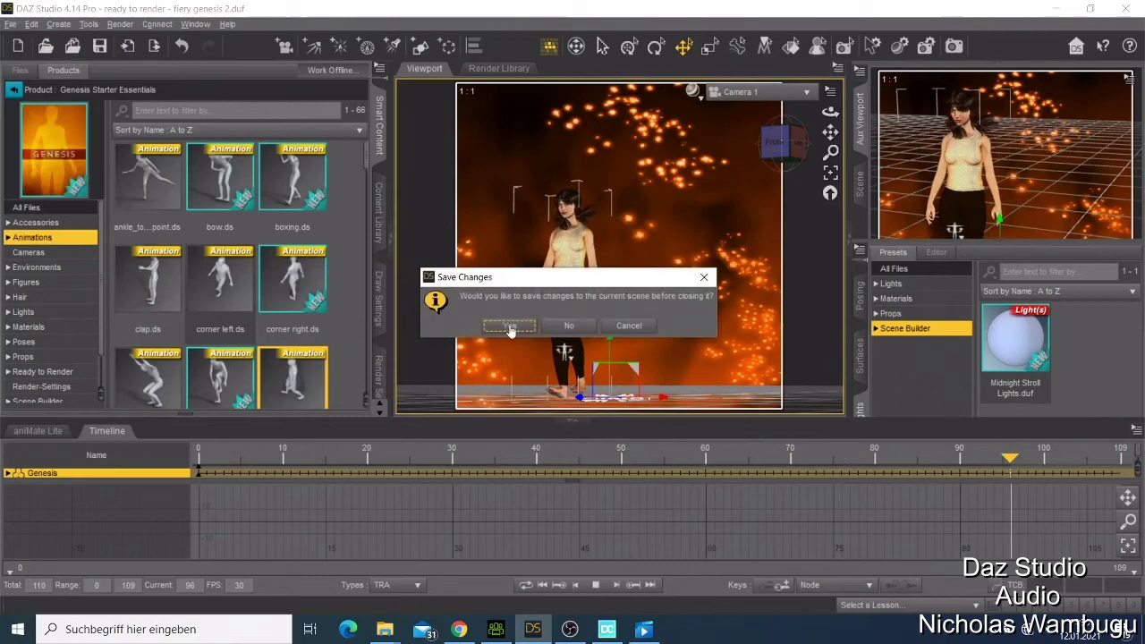
pyautogui.click(569, 326)
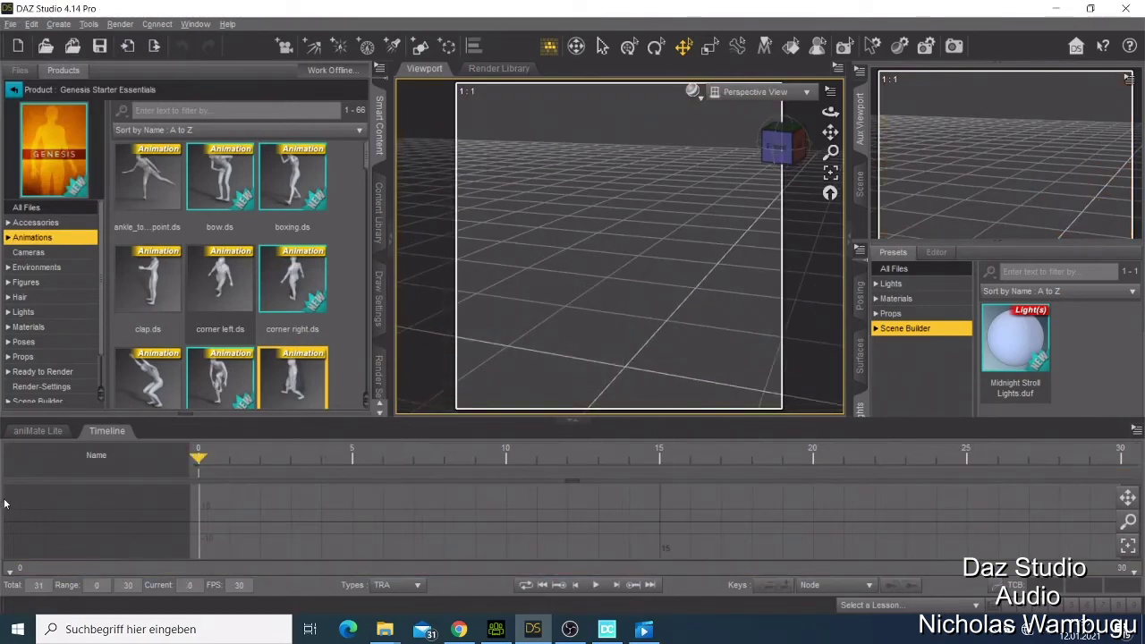
# Return the library to the Genesis Starter Essentials product contents
pyautogui.click(21, 71)
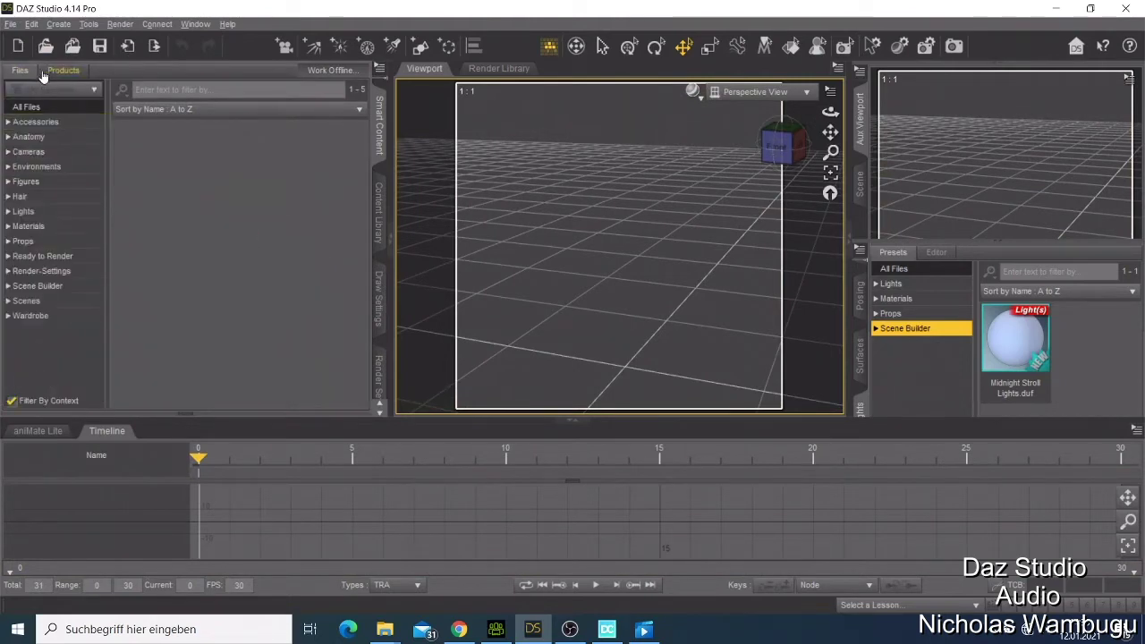
pyautogui.click(50, 73)
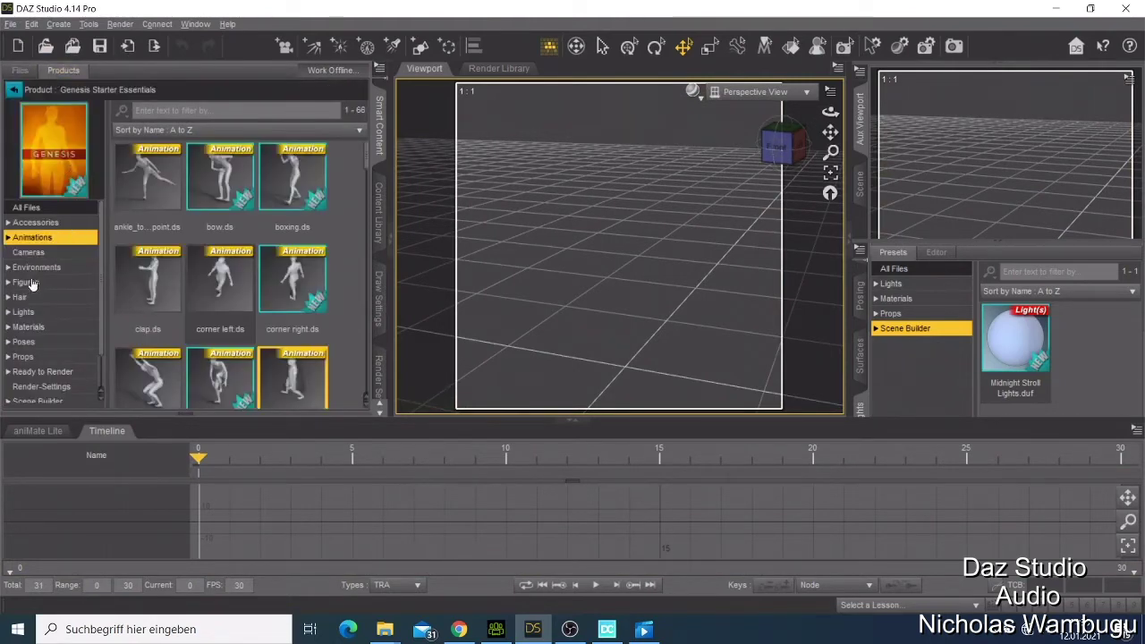
pyautogui.scroll(-1, 38, 318)
# Load 'Ready to Render - Fiery Genesis.duf' and frame Genesis head to feet in Camera 1
pyautogui.click(51, 337)
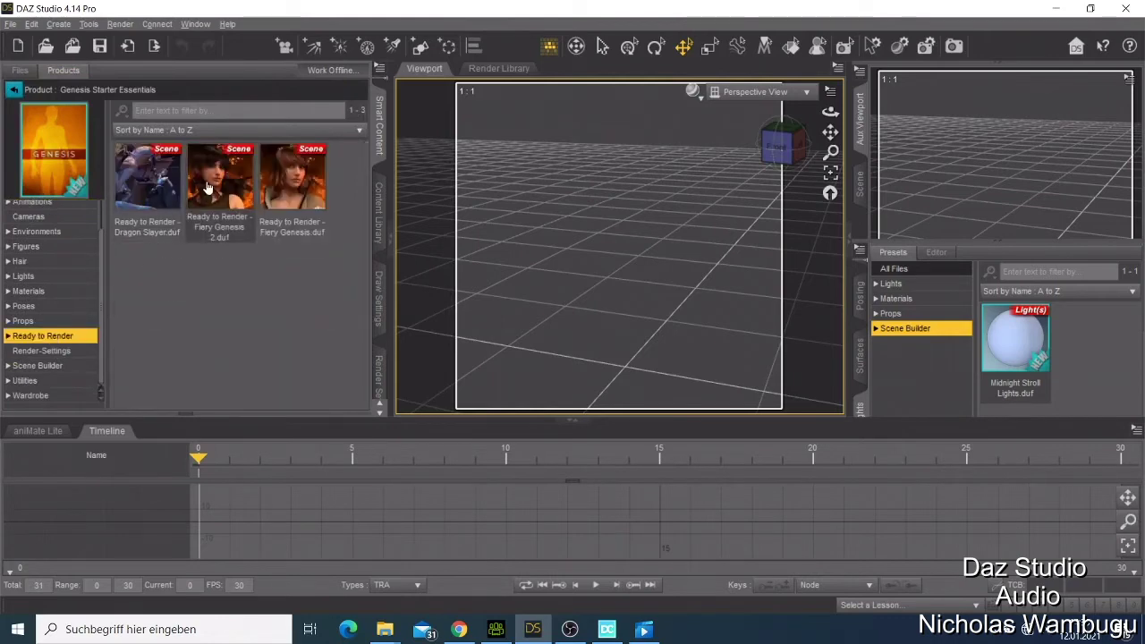
pyautogui.doubleClick(270, 191)
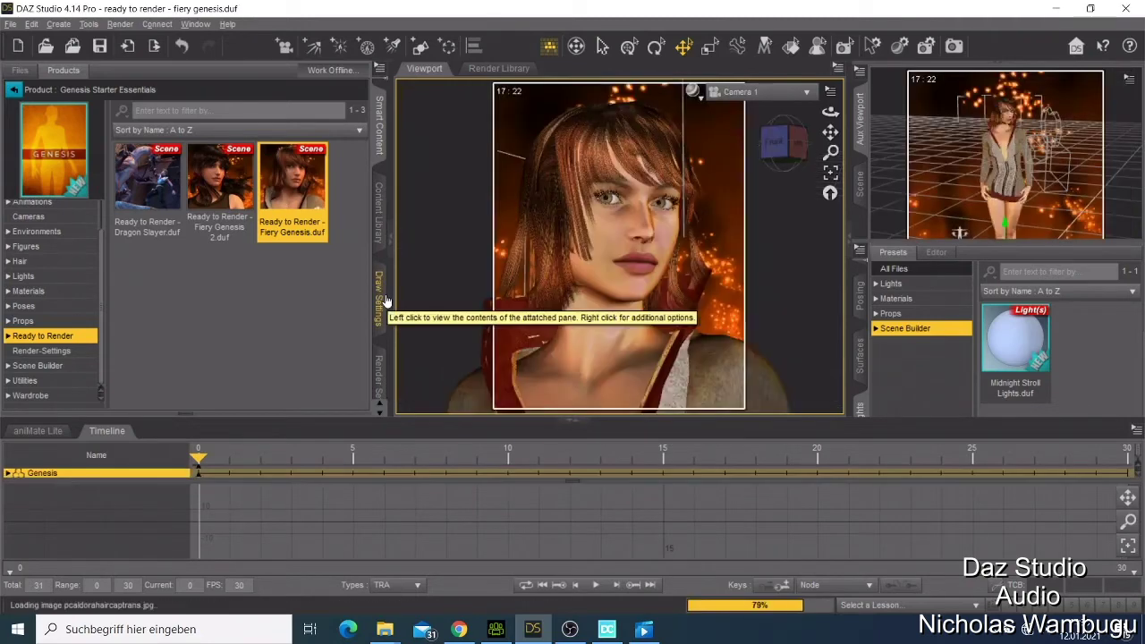
pyautogui.scroll(5, 573, 316)
pyautogui.scroll(-10, 572, 325)
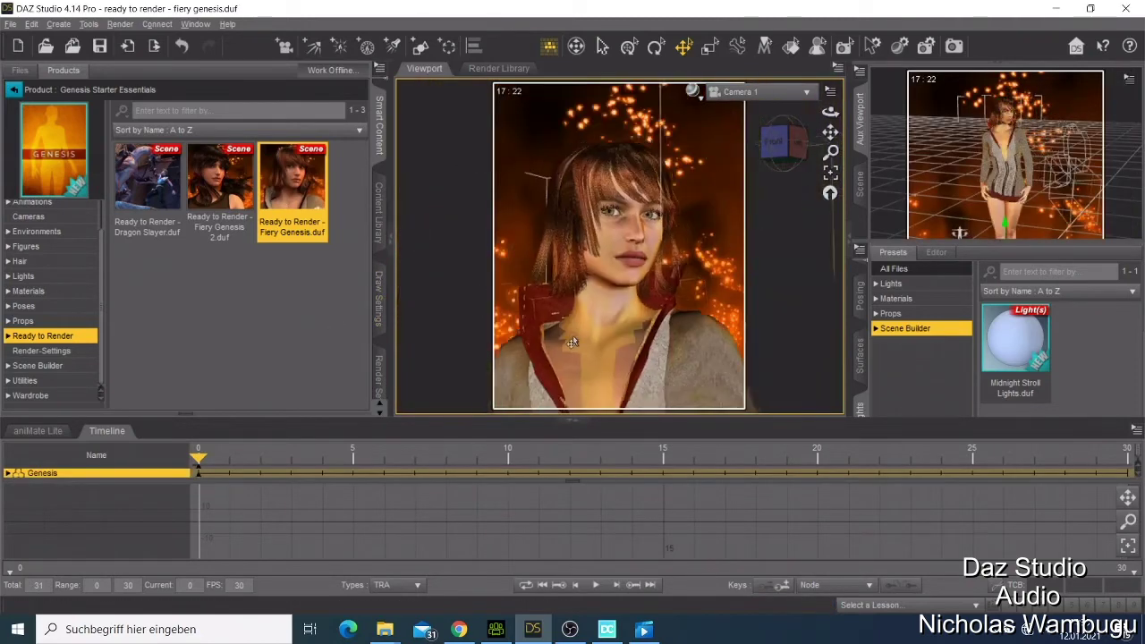
pyautogui.scroll(-2, 568, 342)
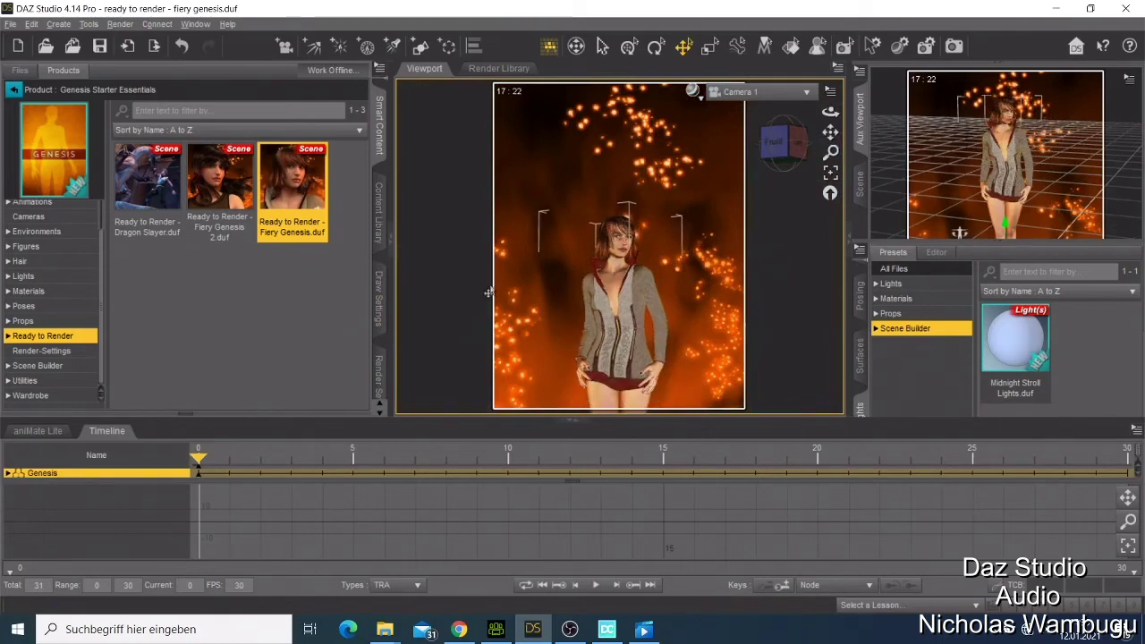
pyautogui.moveTo(830, 132); pyautogui.dragTo(846, 212)
pyautogui.scroll(-5, 731, 291)
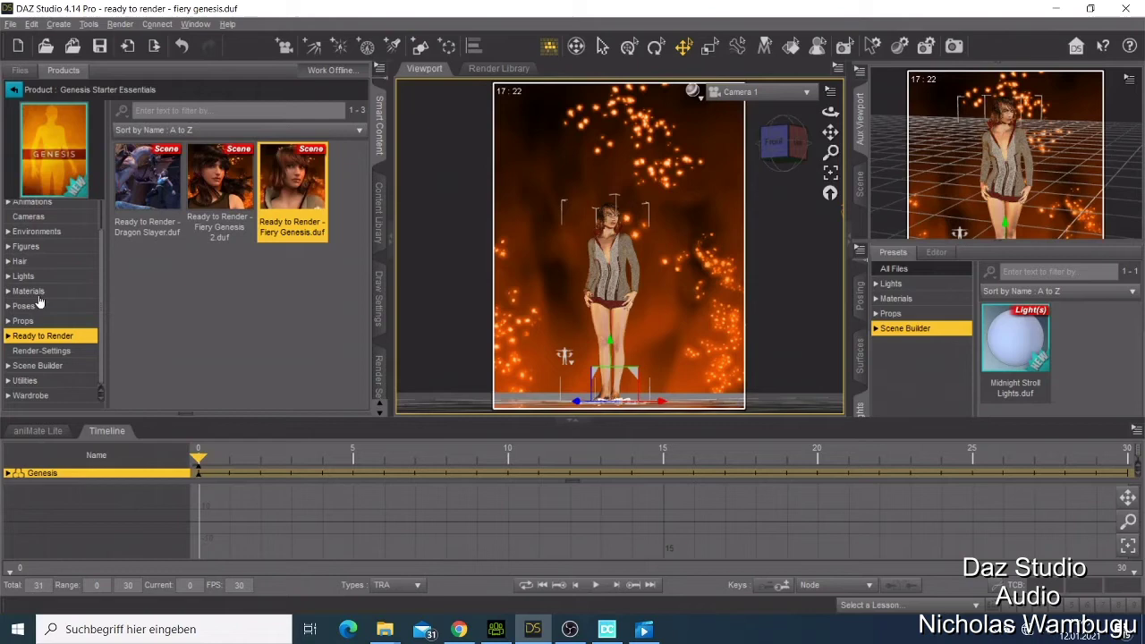
# Apply Female Arms Raised 01 to Genesis, then undo that pose load
pyautogui.click(40, 305)
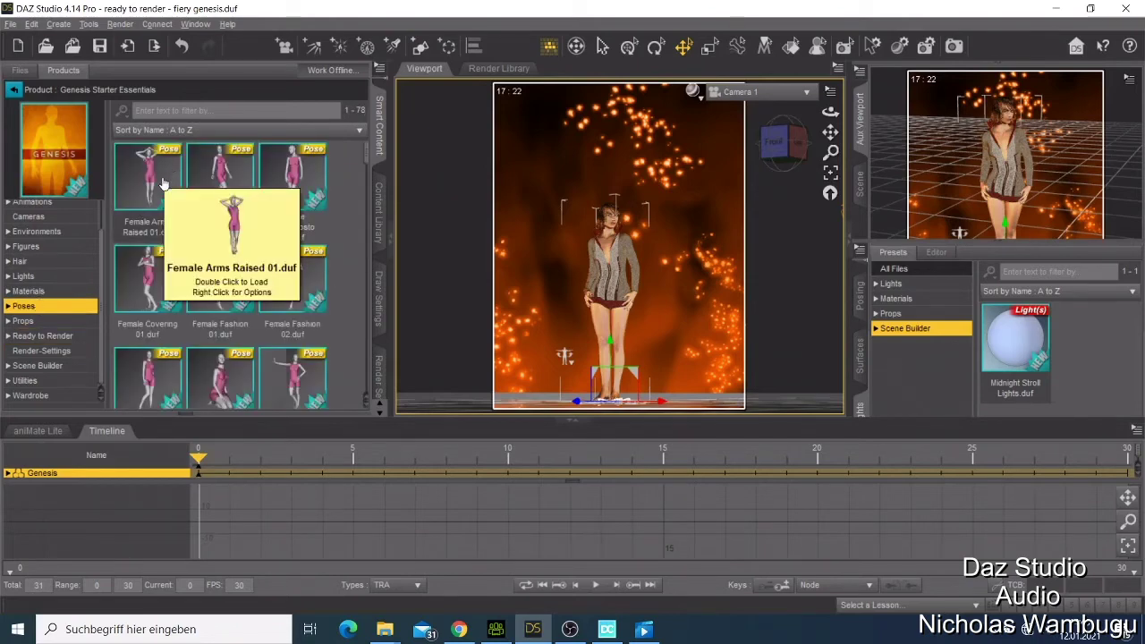
pyautogui.doubleClick(163, 183)
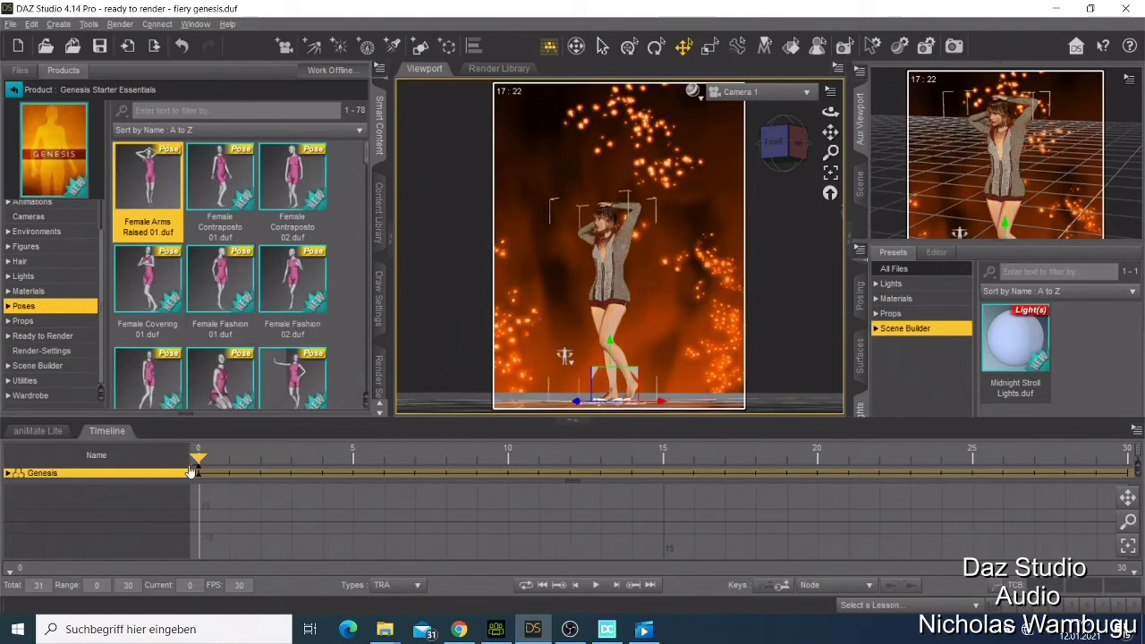
pyautogui.moveTo(195, 458)
pyautogui.mouseDown()
pyautogui.moveTo(214, 465)
pyautogui.moveTo(197, 464)
pyautogui.mouseUp()
pyautogui.click(33, 27)
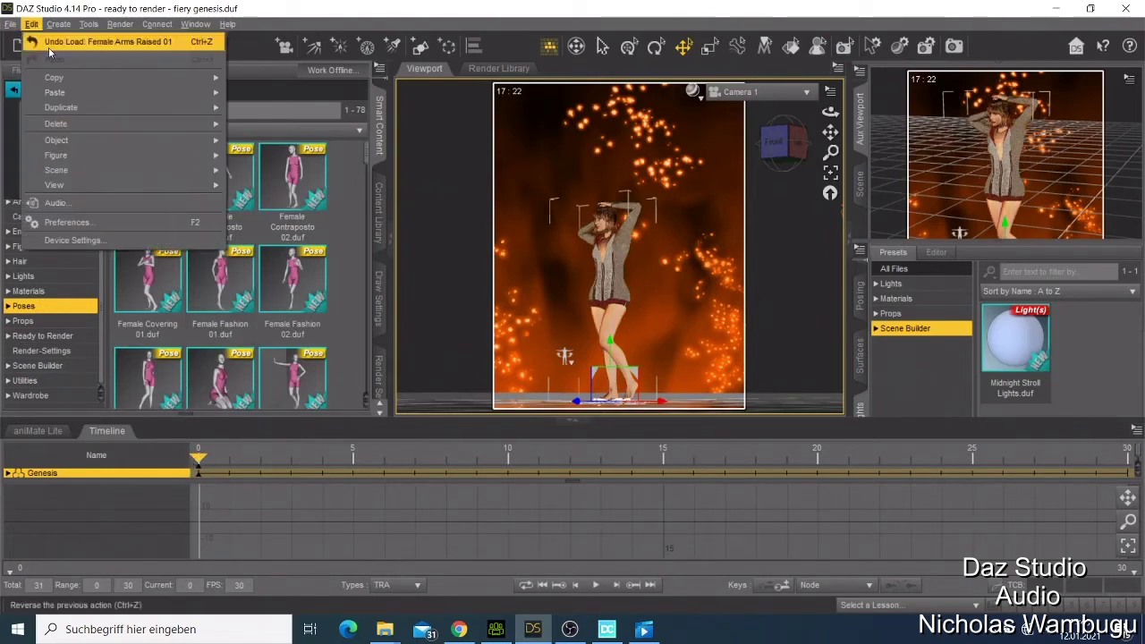
pyautogui.click(54, 37)
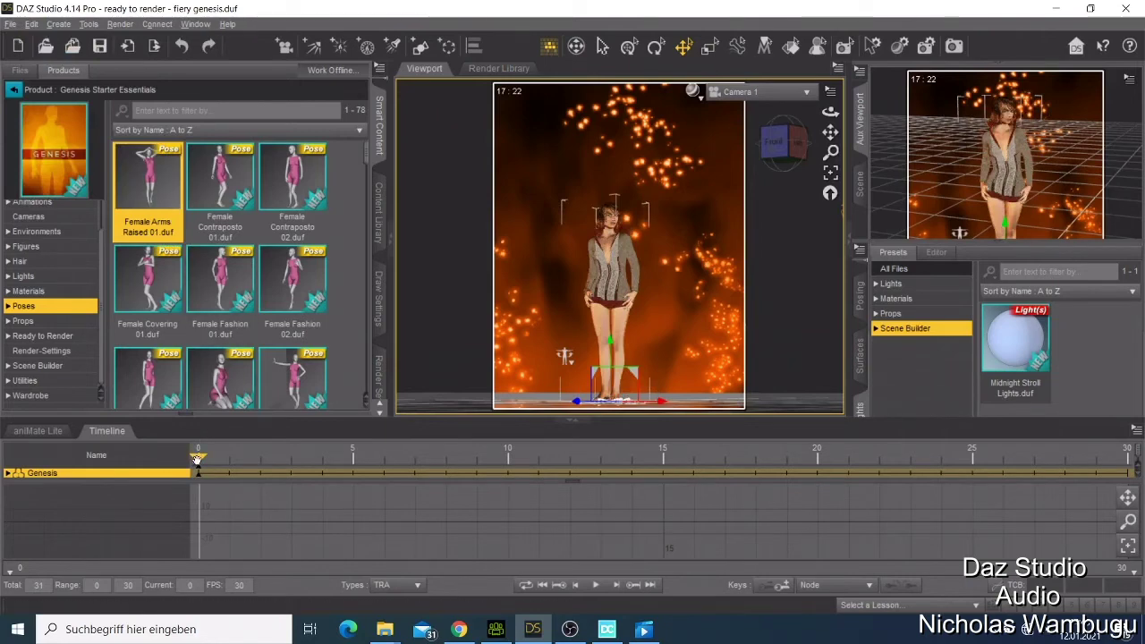
# Key Female Arms Raised 01 at frame 5 and scrub back to preview the motion
pyautogui.moveTo(199, 457); pyautogui.dragTo(340, 469)
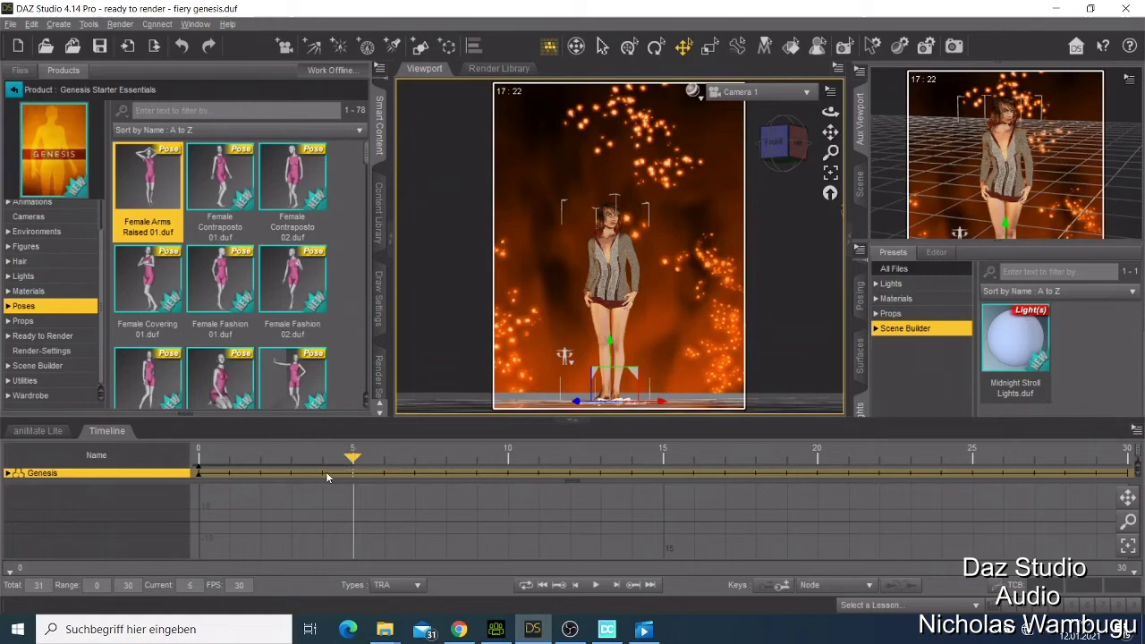
pyautogui.doubleClick(165, 199)
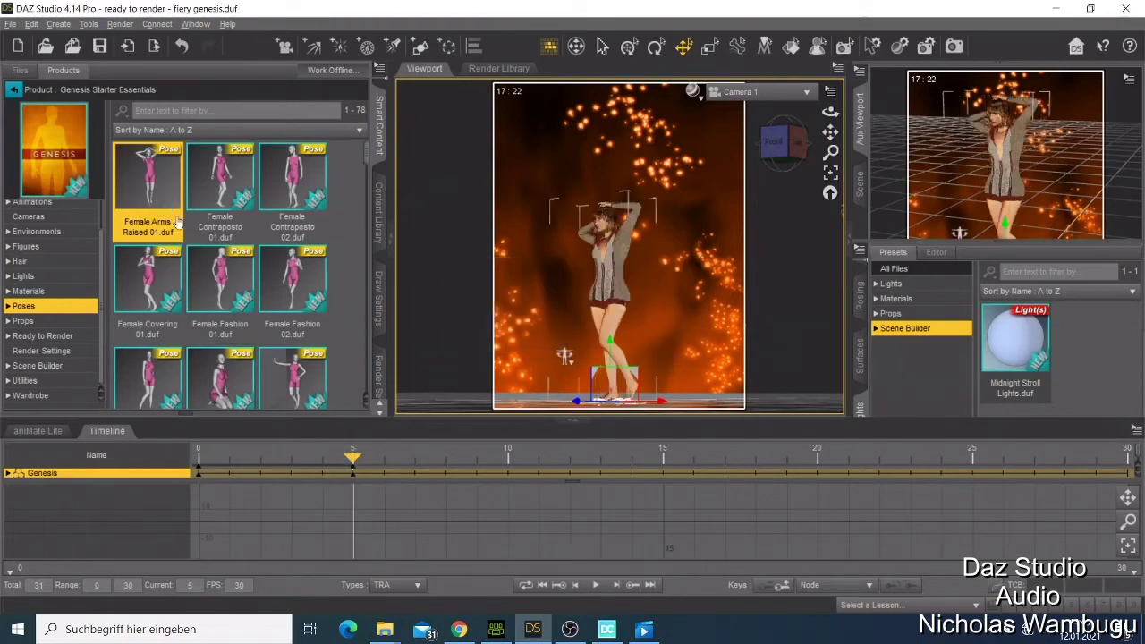
pyautogui.moveTo(347, 457); pyautogui.dragTo(198, 454)
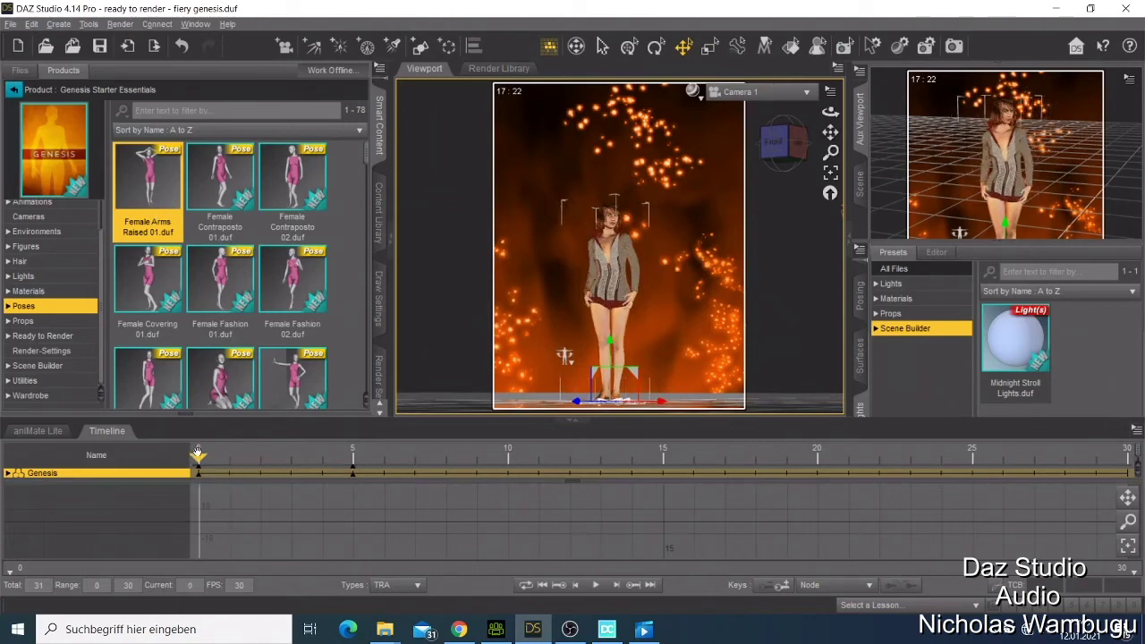
# Preview the existing animation, then select the Female Covering 01 pose preset
pyautogui.click(594, 584)
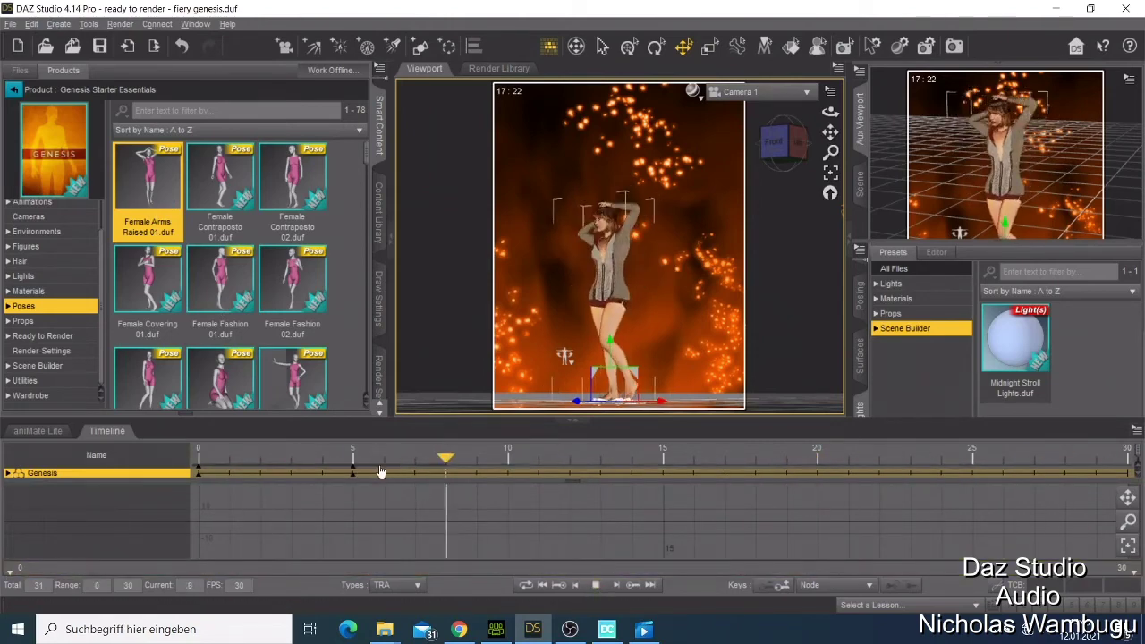
pyautogui.click(596, 584)
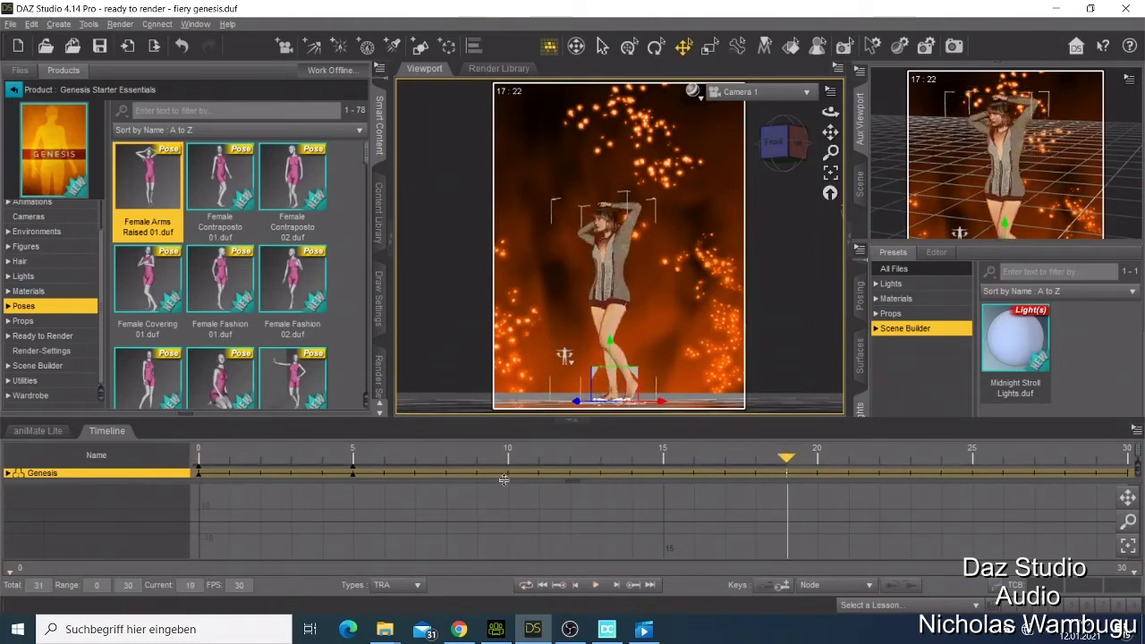
pyautogui.moveTo(787, 458); pyautogui.dragTo(664, 460)
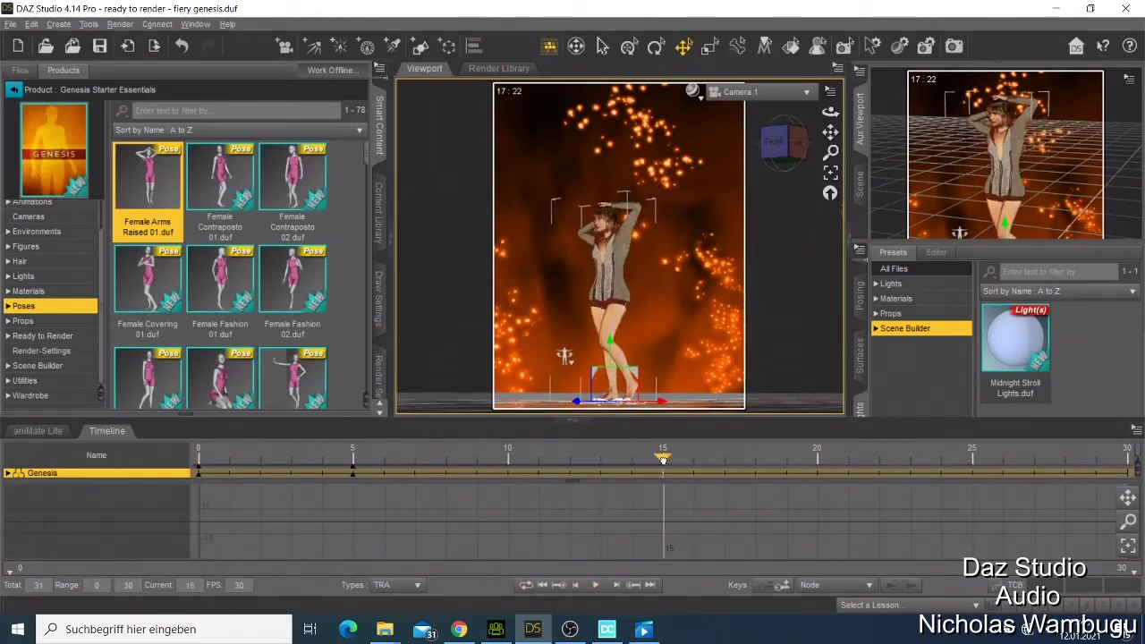
pyautogui.click(151, 288)
pyautogui.moveTo(150, 287)
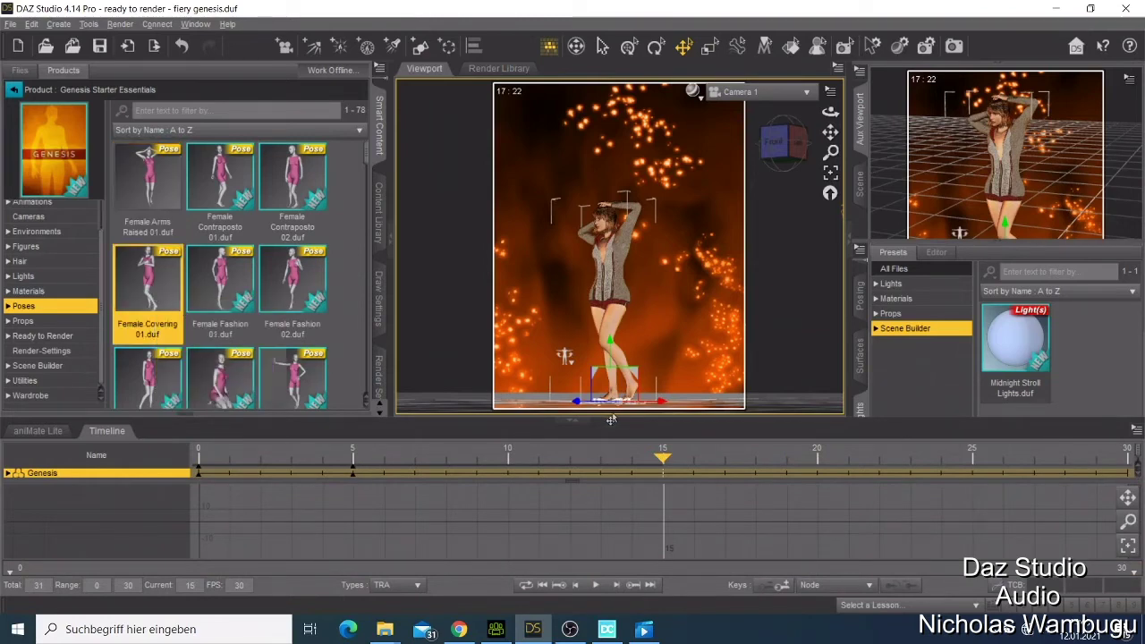
# Apply Female Covering 01 at frame 10 and Female Fashion 01 at frame 15
pyautogui.moveTo(662, 457); pyautogui.dragTo(507, 458)
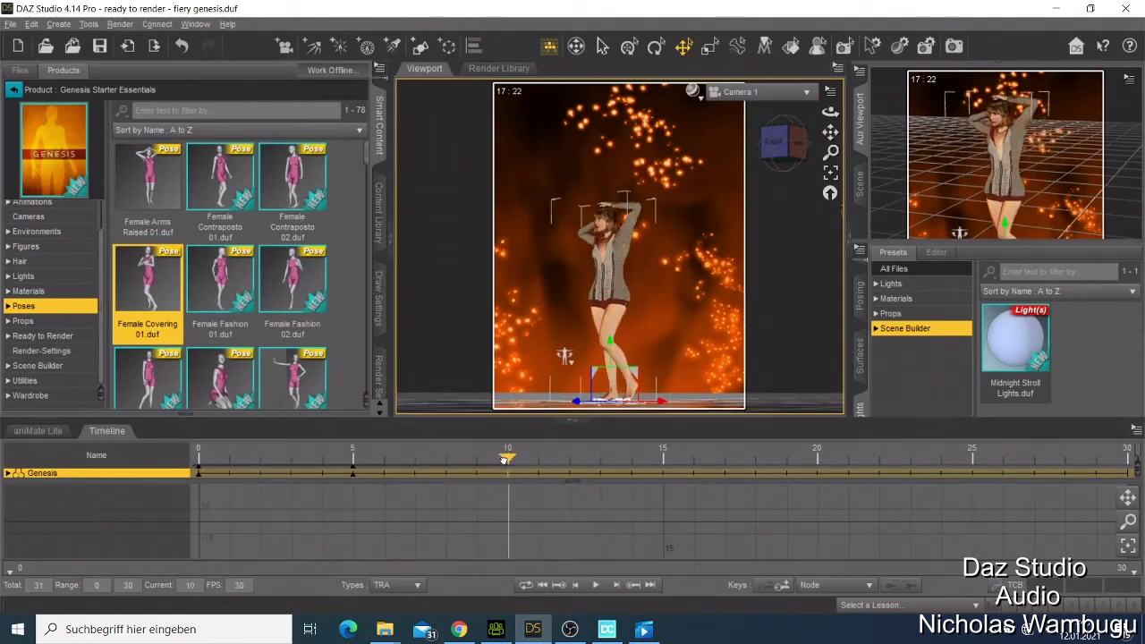
pyautogui.doubleClick(140, 295)
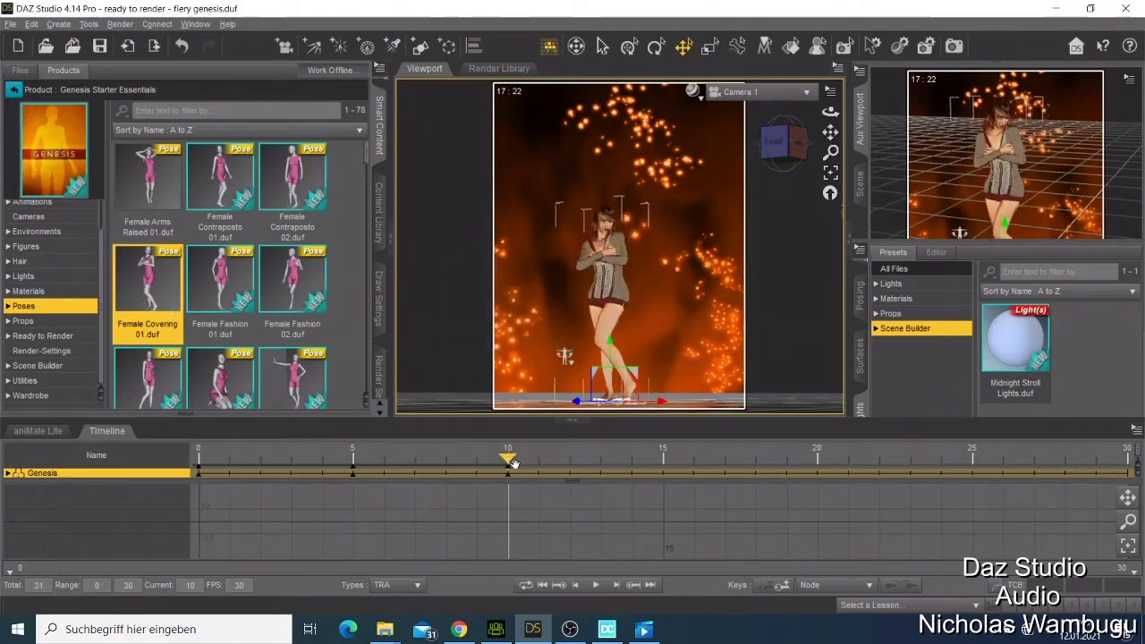
pyautogui.moveTo(508, 462); pyautogui.dragTo(649, 501)
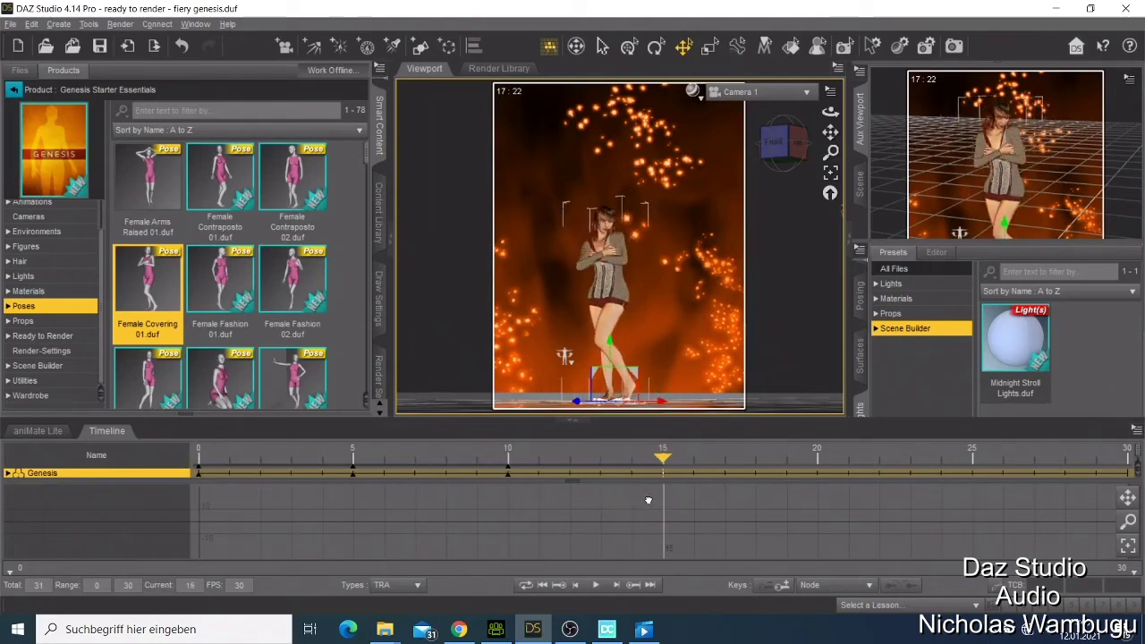
pyautogui.doubleClick(232, 300)
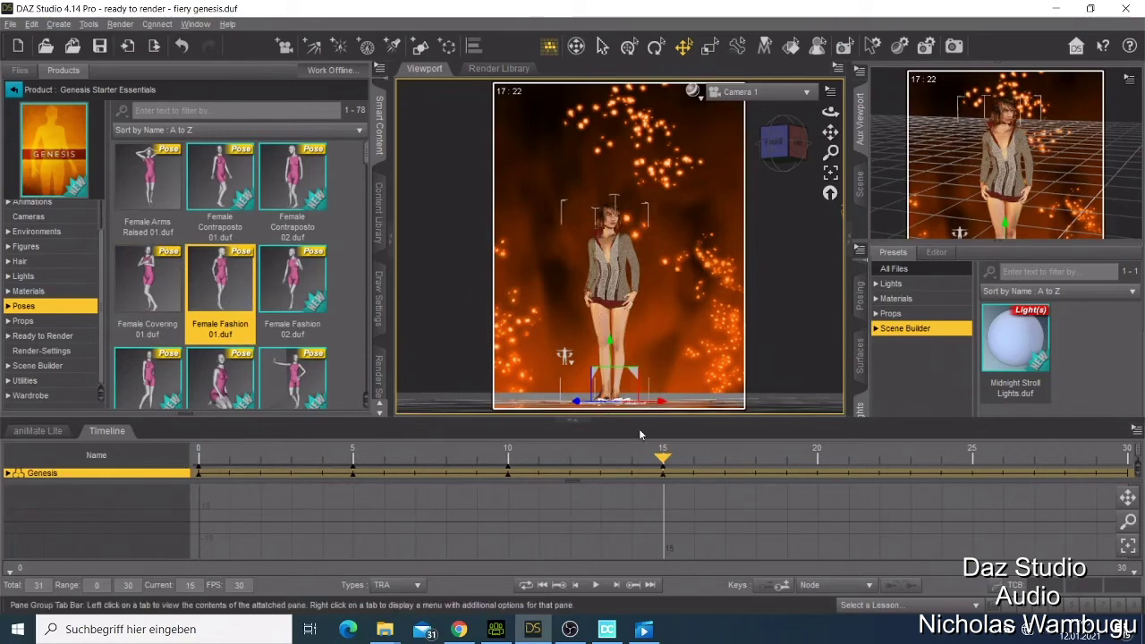
# Set the timeline Total to 15 frames (range 0–14) and play it back
pyautogui.moveTo(659, 458); pyautogui.dragTo(414, 457)
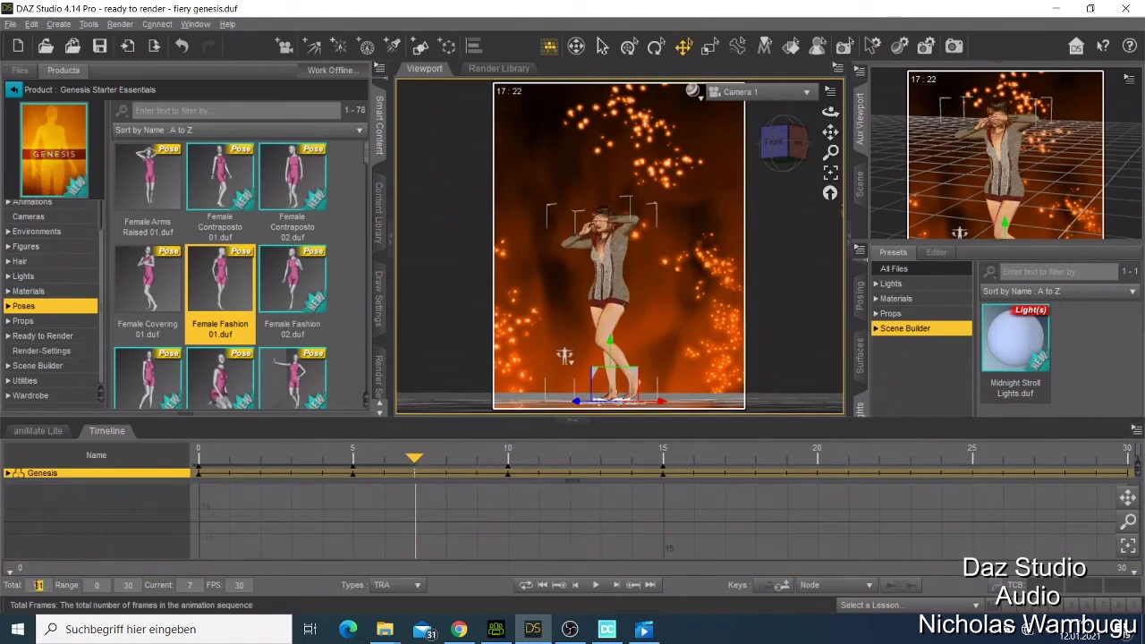
pyautogui.write('15')
pyautogui.press('Return')
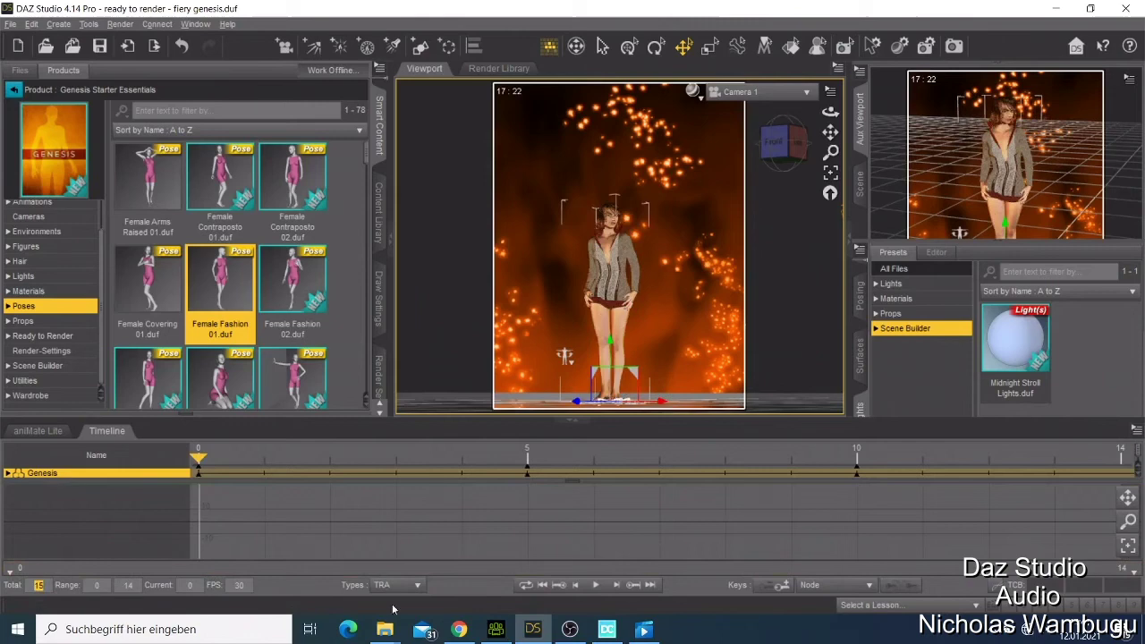
pyautogui.click(595, 584)
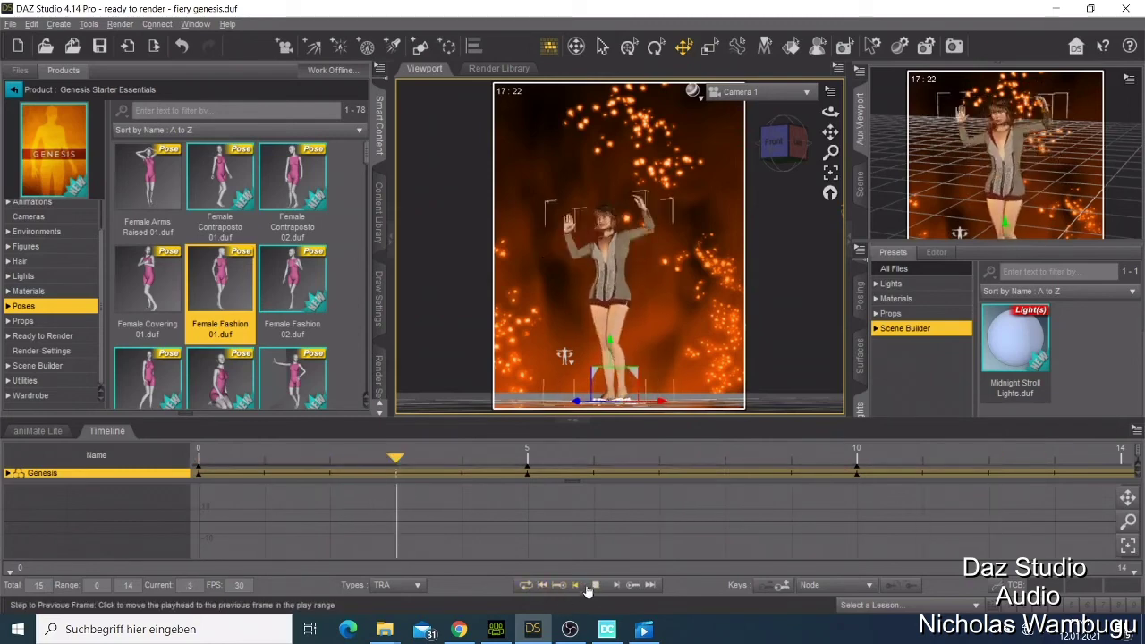
pyautogui.click(588, 590)
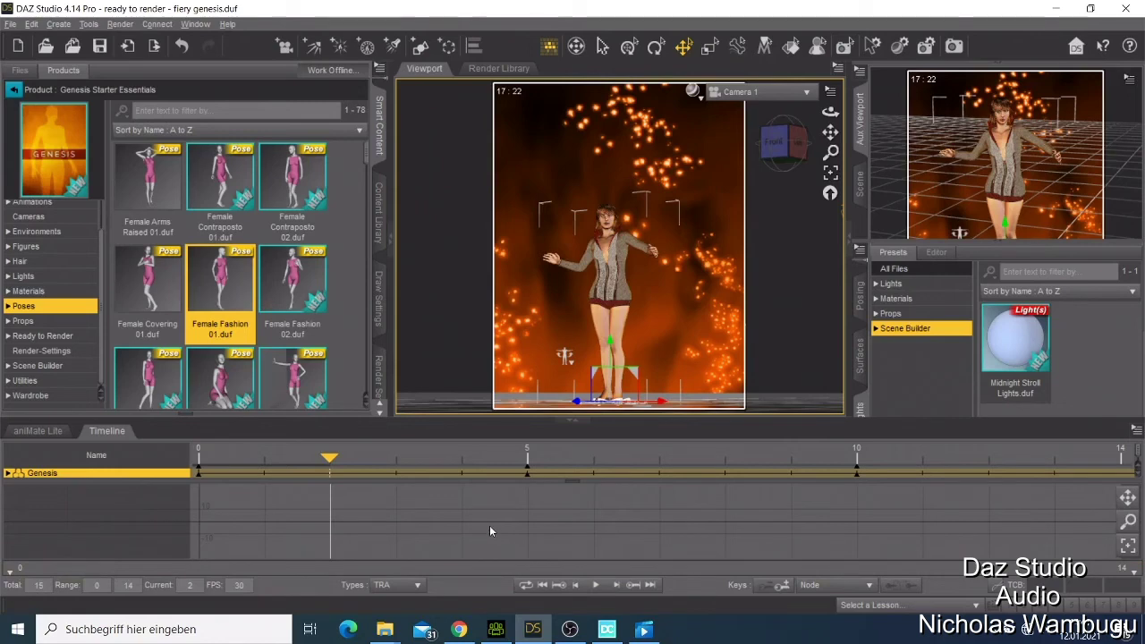
# List all Genesis parameters in the Posing Editor, showing xTranslate -14.98 and zTranslate -23.19
pyautogui.click(859, 315)
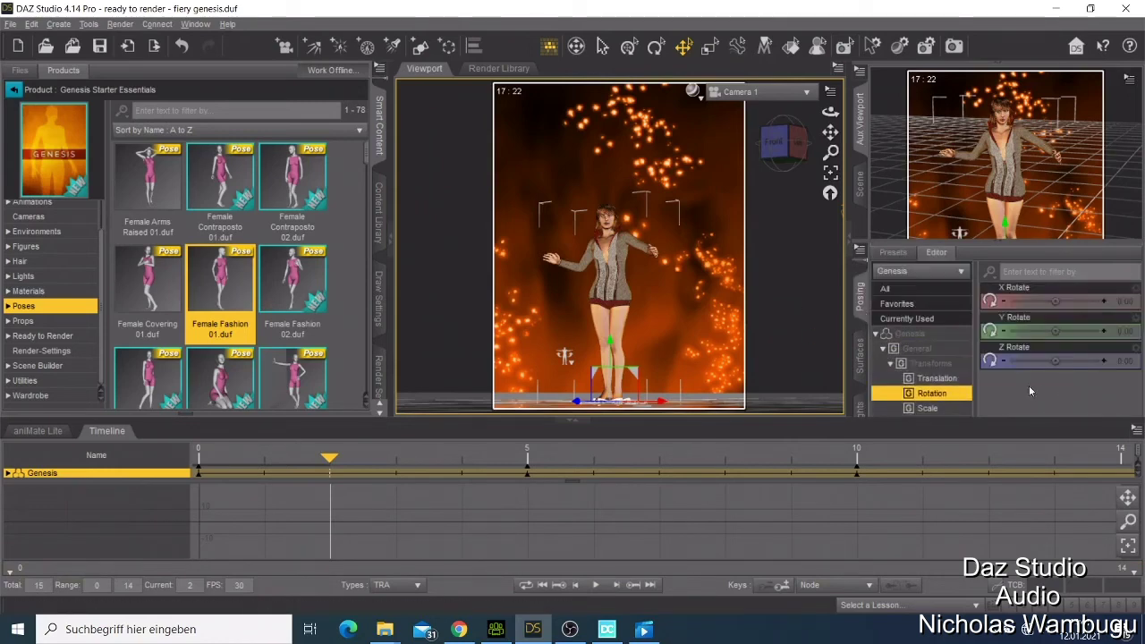
pyautogui.click(939, 379)
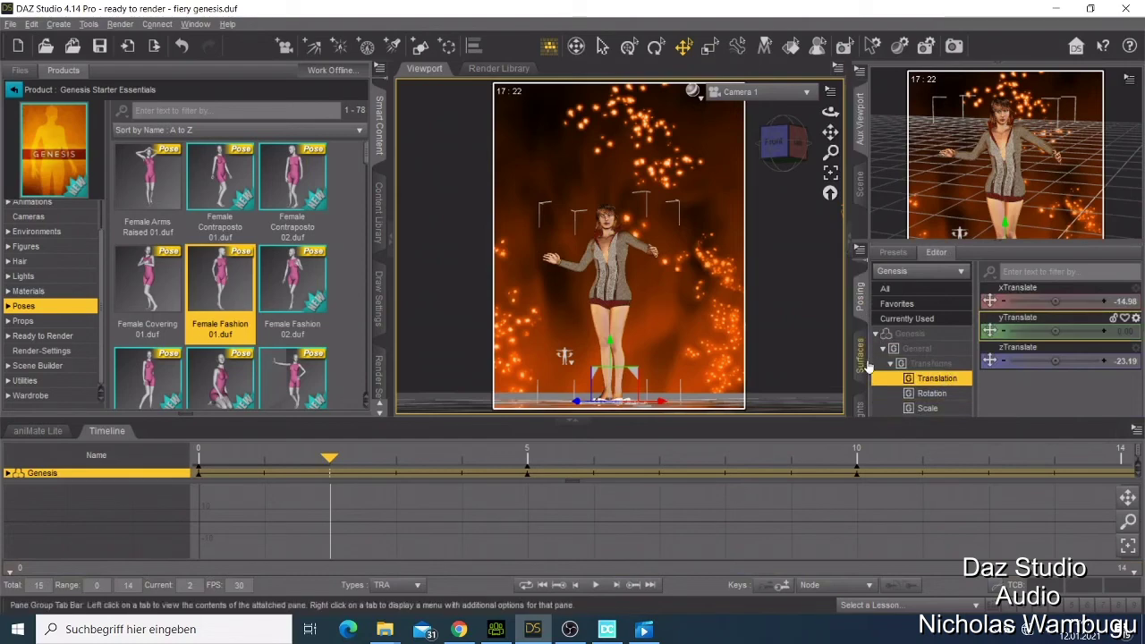
pyautogui.click(897, 290)
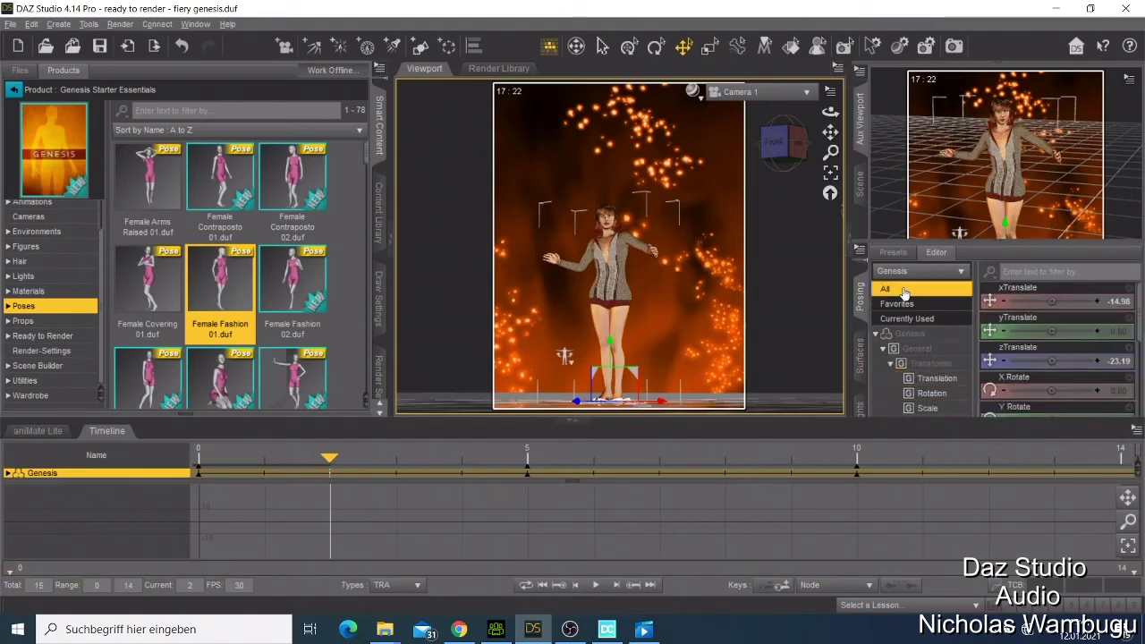